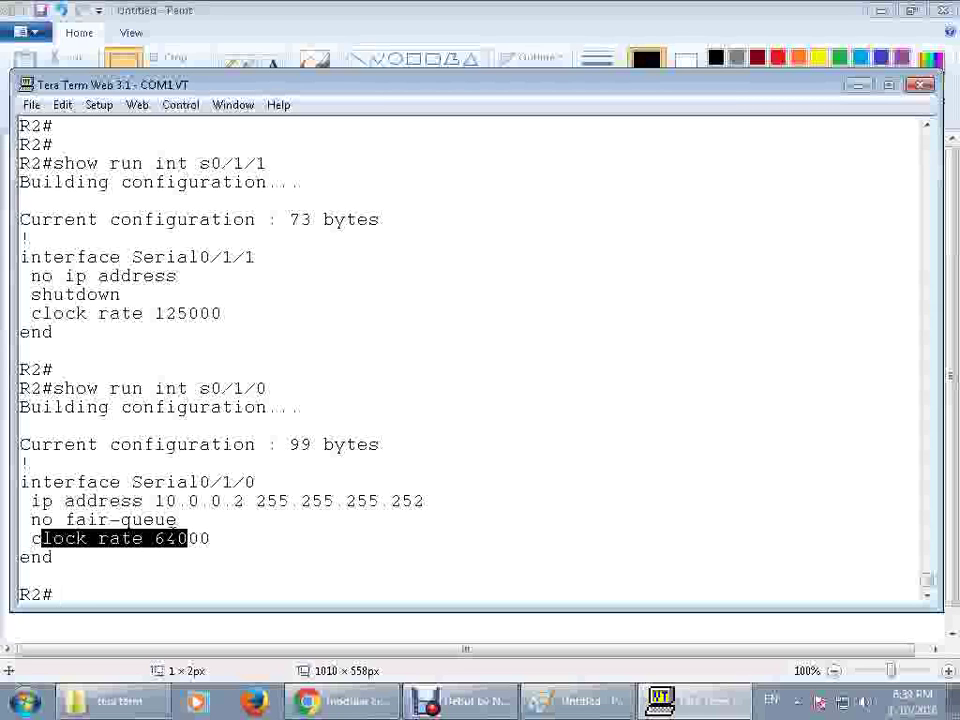
key("Return")
key("Return")
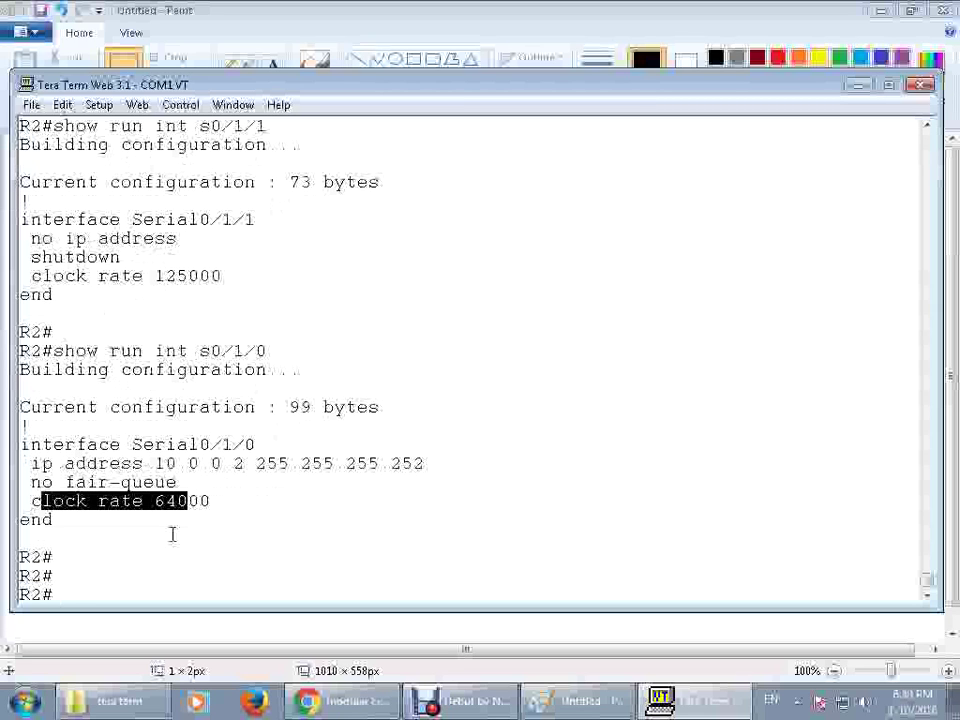
key("Return")
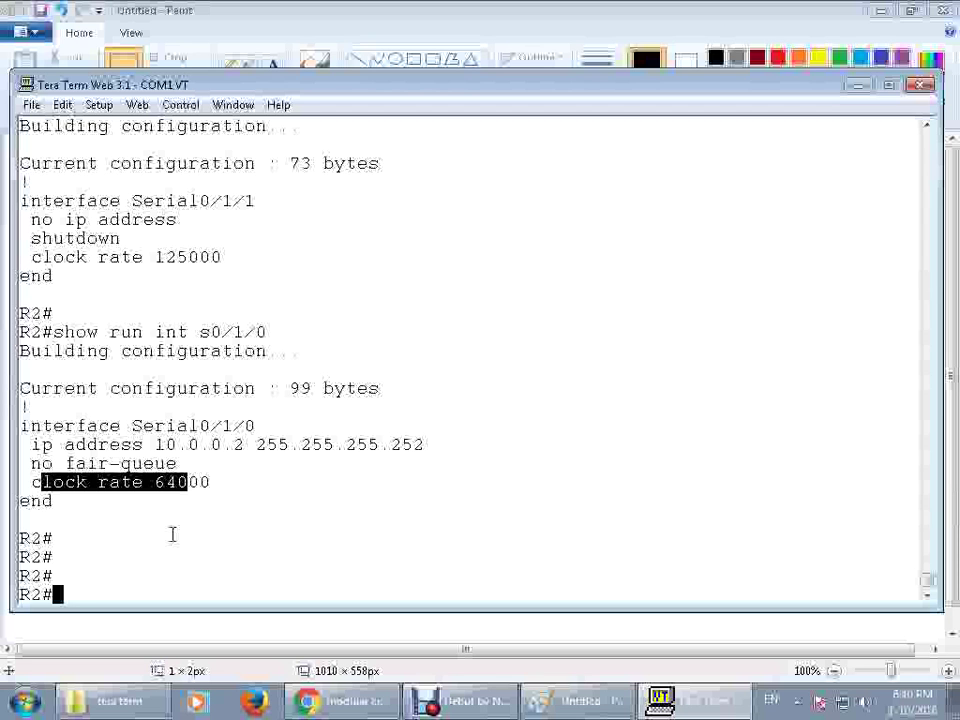
Minimize the terminal and the diagram drawing, refresh the desktop, and switch to Cisco Packet Tracer Instructor in a maximized window
left_click(860, 84)
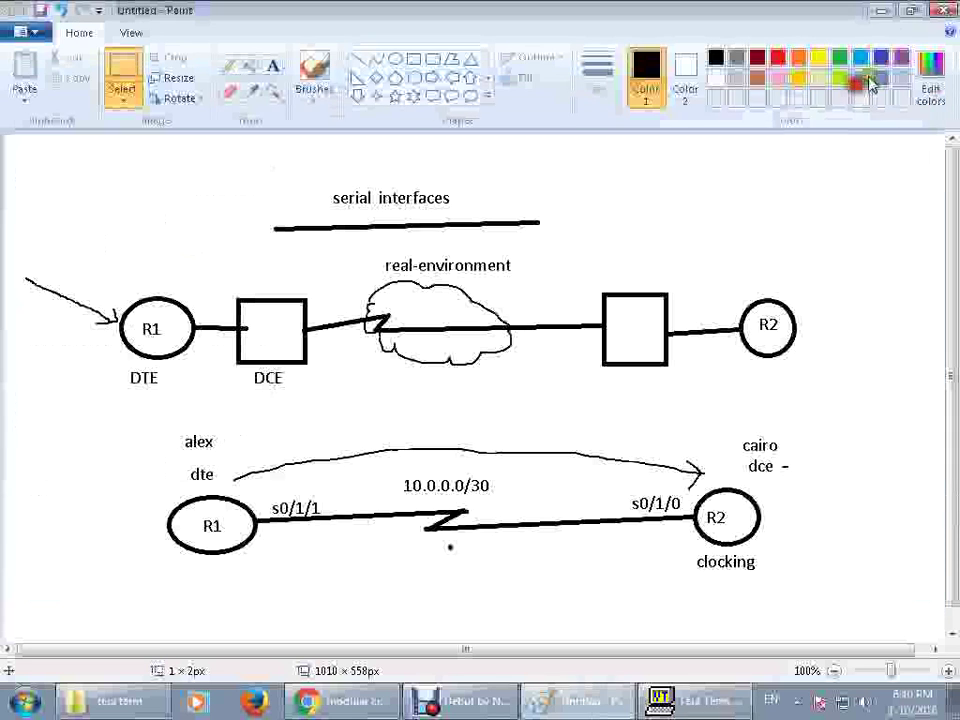
left_click(880, 11)
left_click(760, 44)
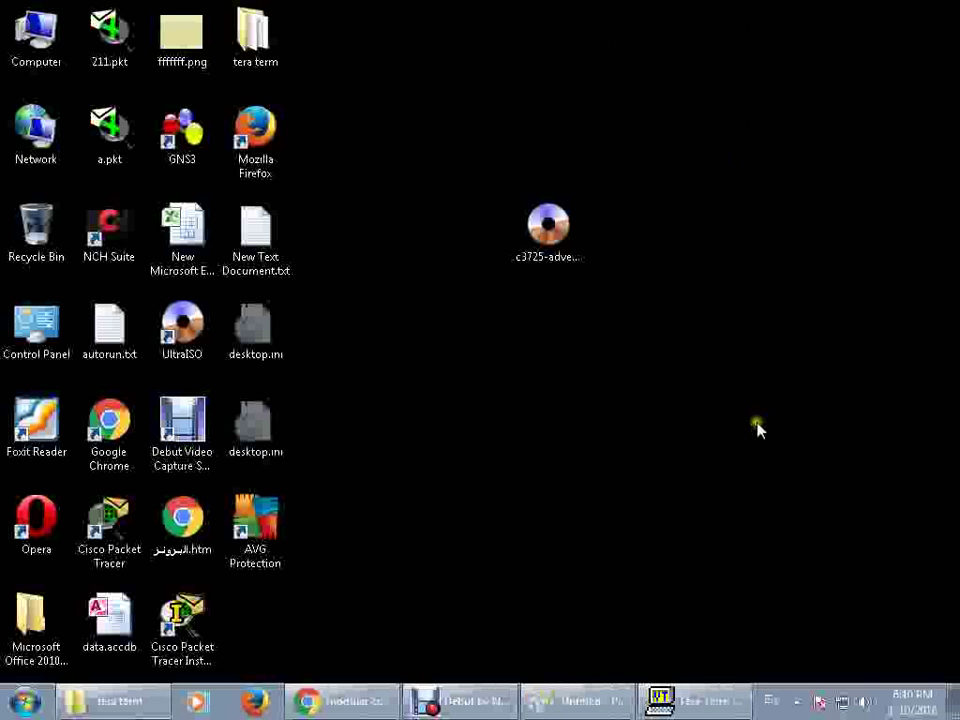
right_click(675, 435)
left_click(729, 496)
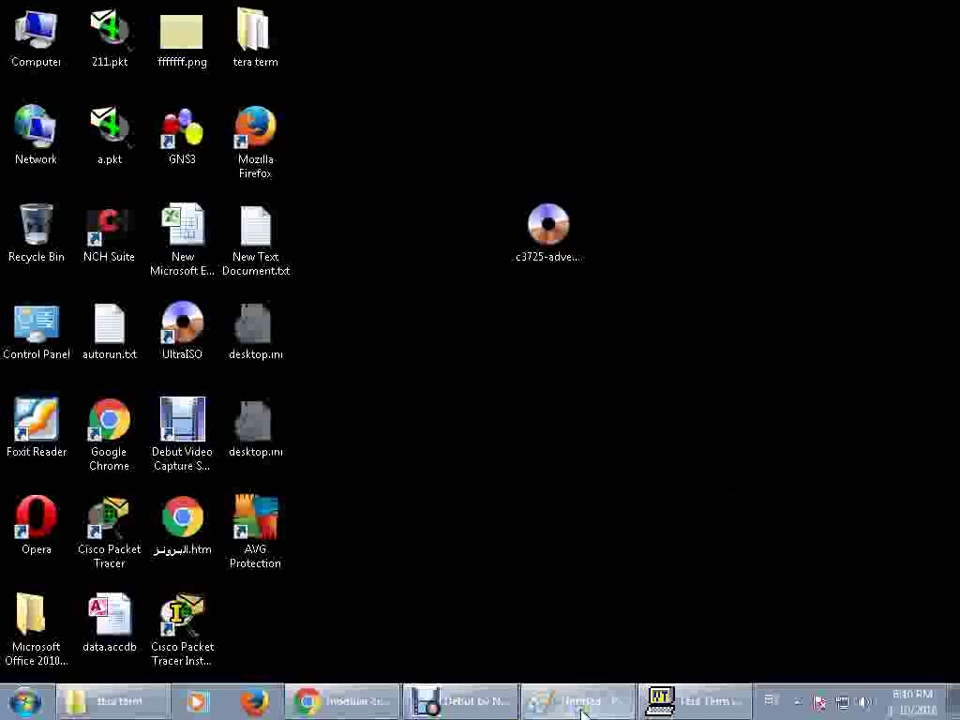
double_click(178, 620)
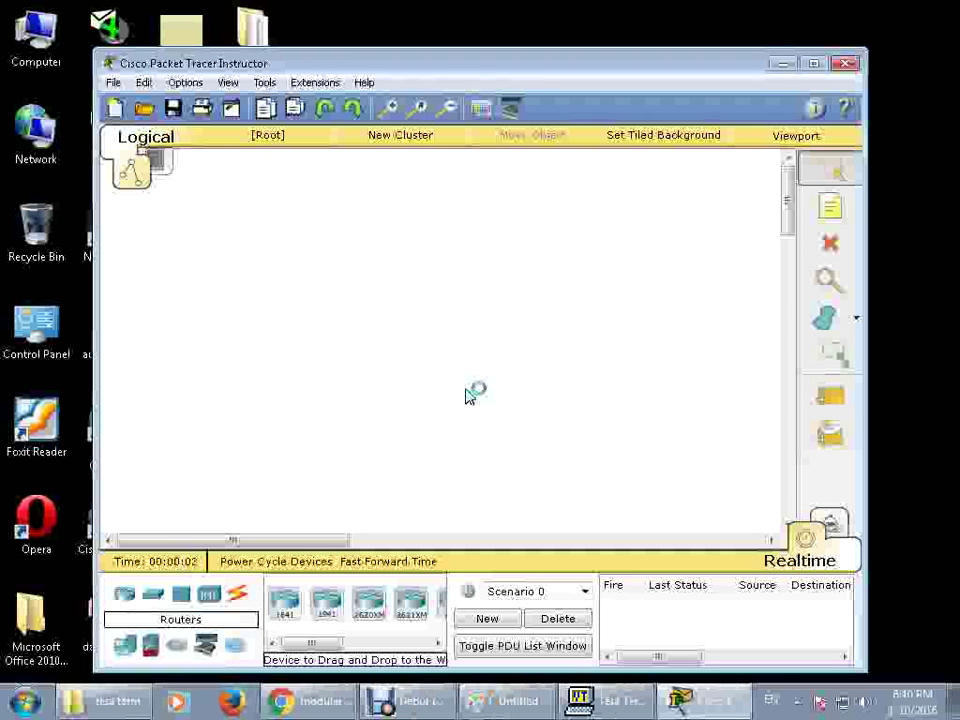
left_click(814, 63)
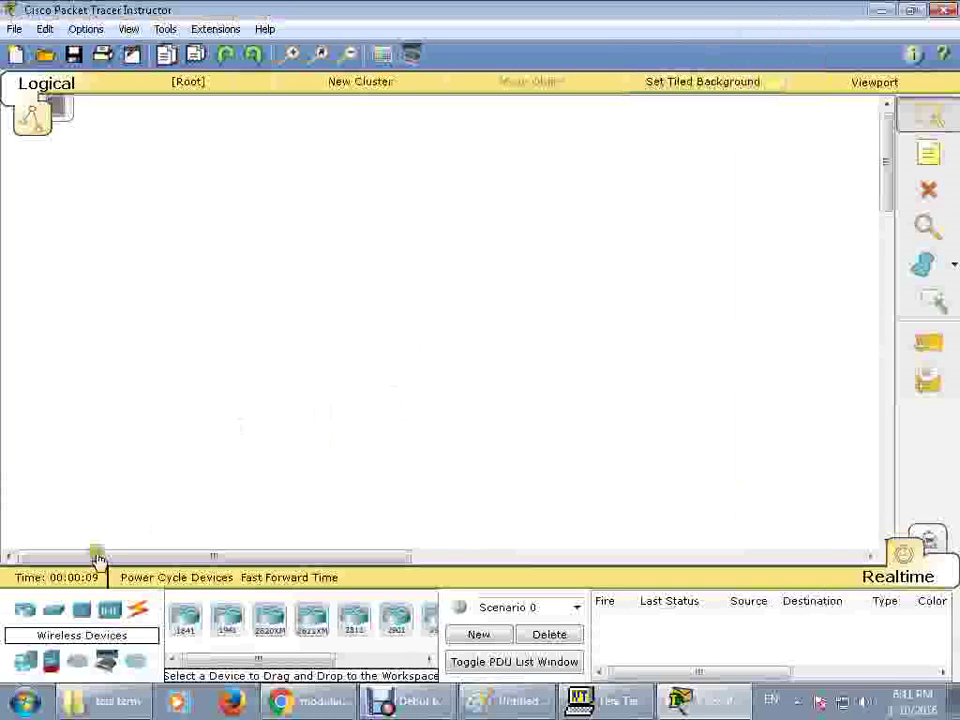
Place two 2911 routers side by side in the upper part of the logical workspace
left_click_drag(223, 661, 306, 660)
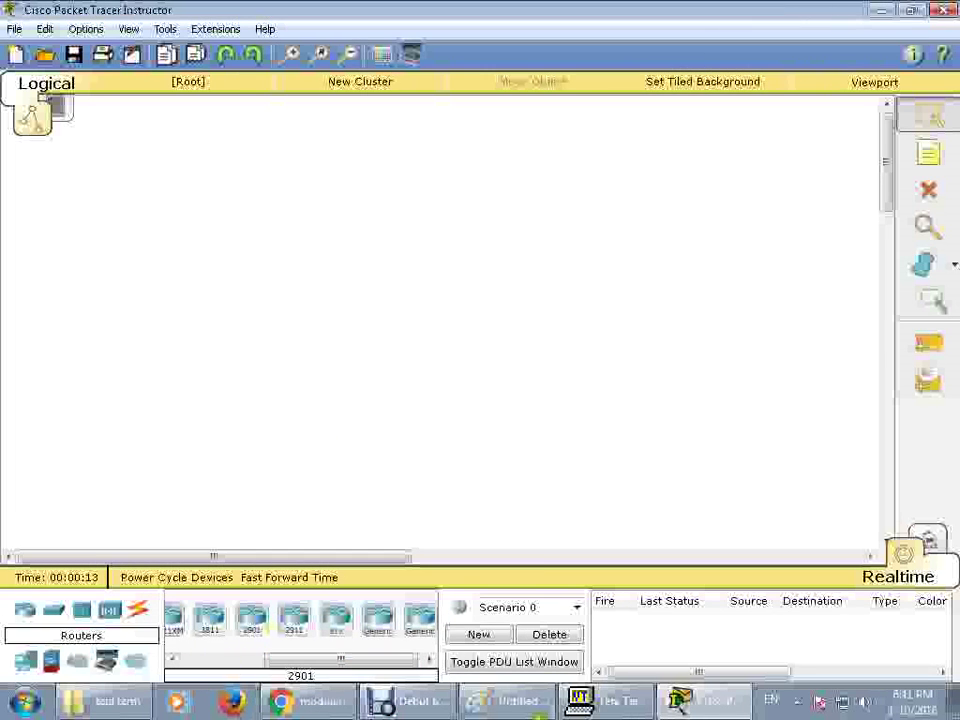
left_click(415, 702)
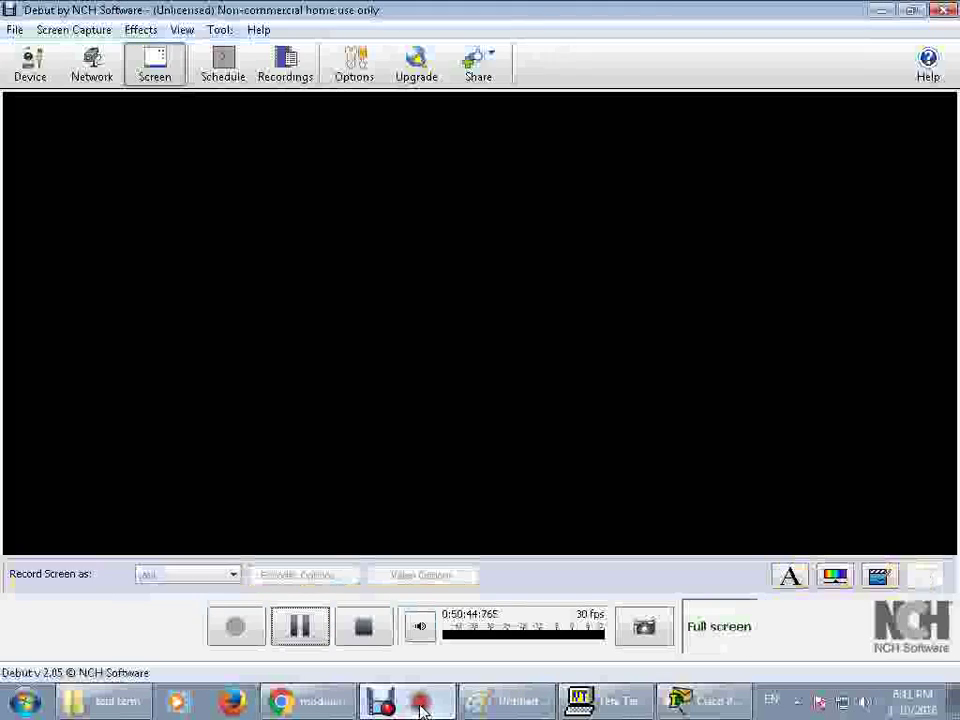
left_click(300, 627)
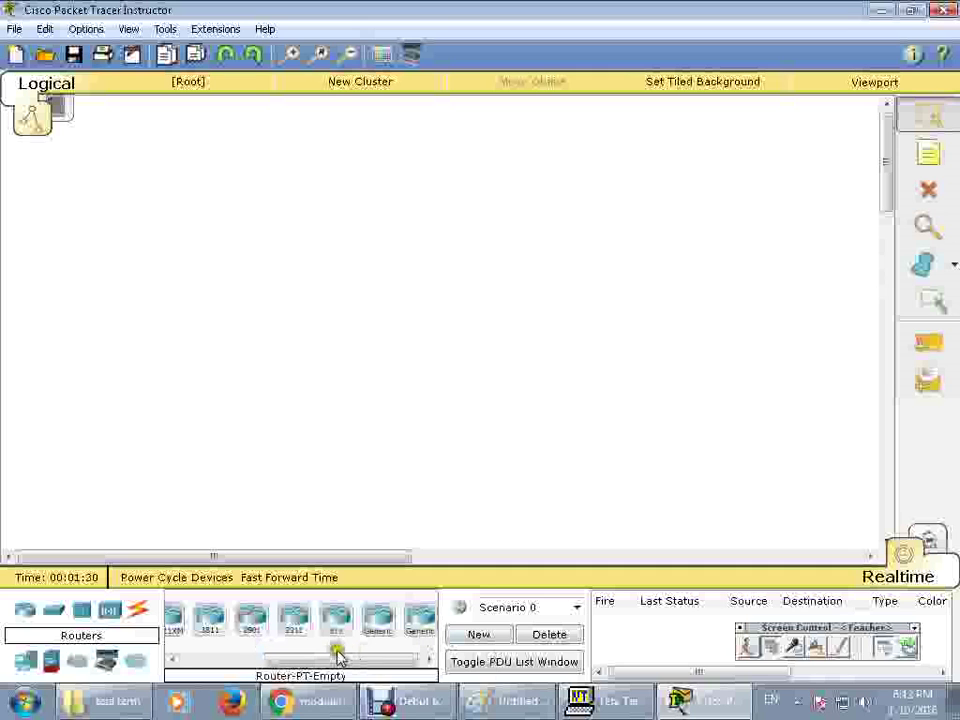
left_click(293, 620)
left_click(293, 272)
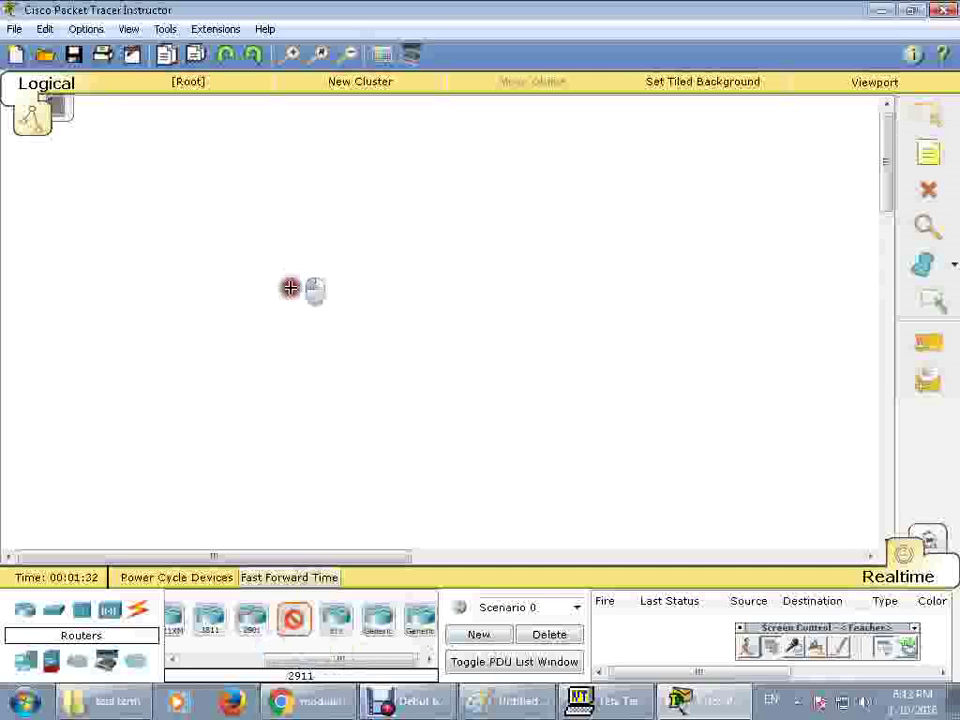
left_click(530, 275)
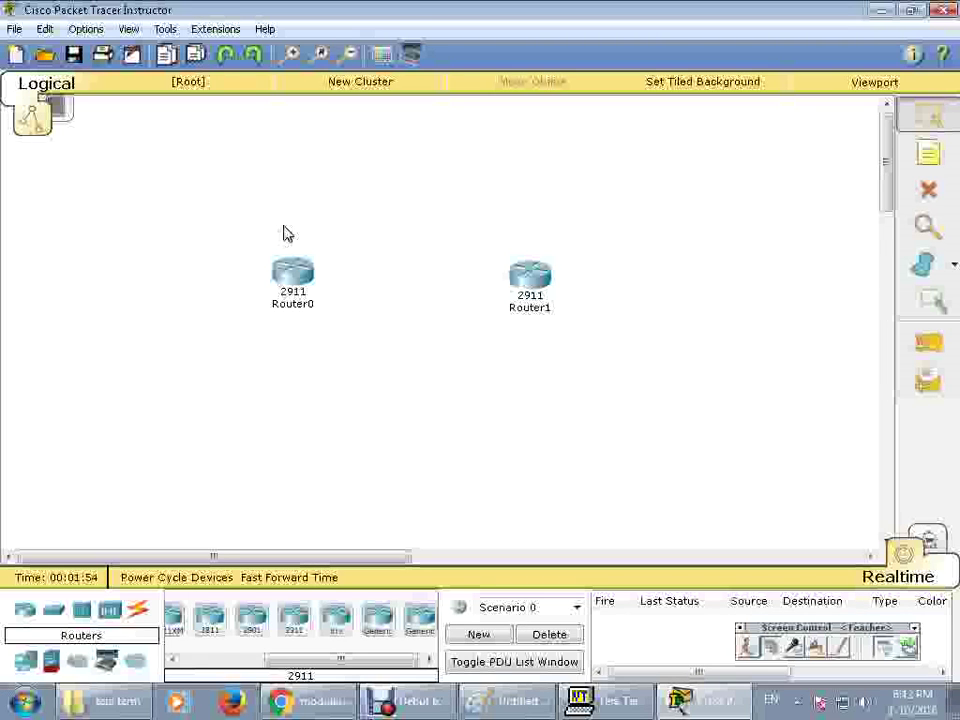
left_click(141, 613)
left_click_drag(291, 663, 315, 664)
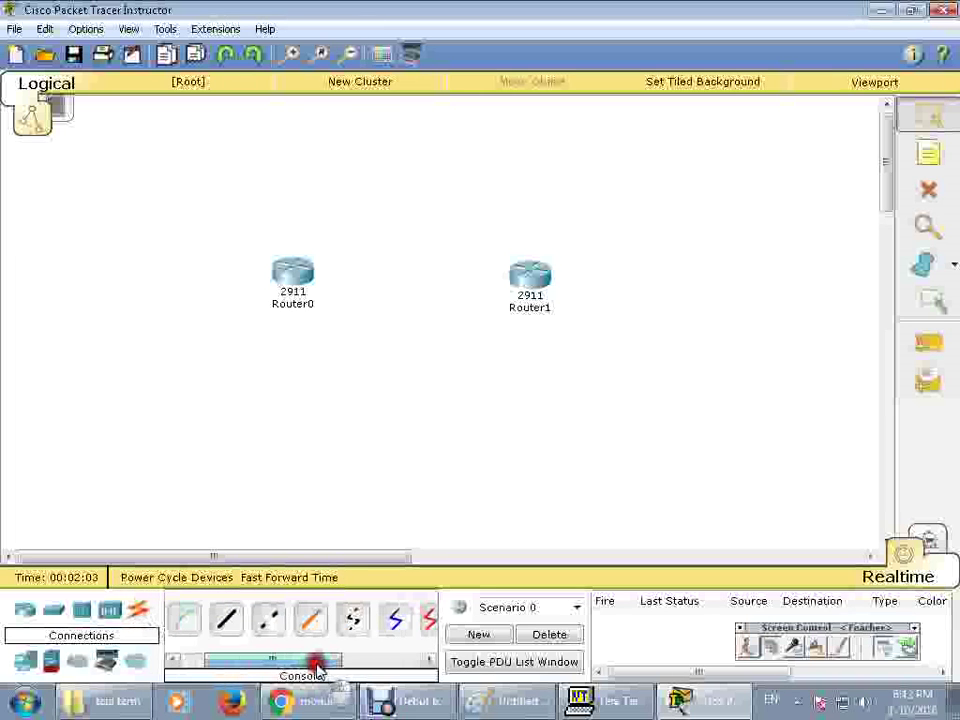
left_click(270, 622)
left_click(293, 282)
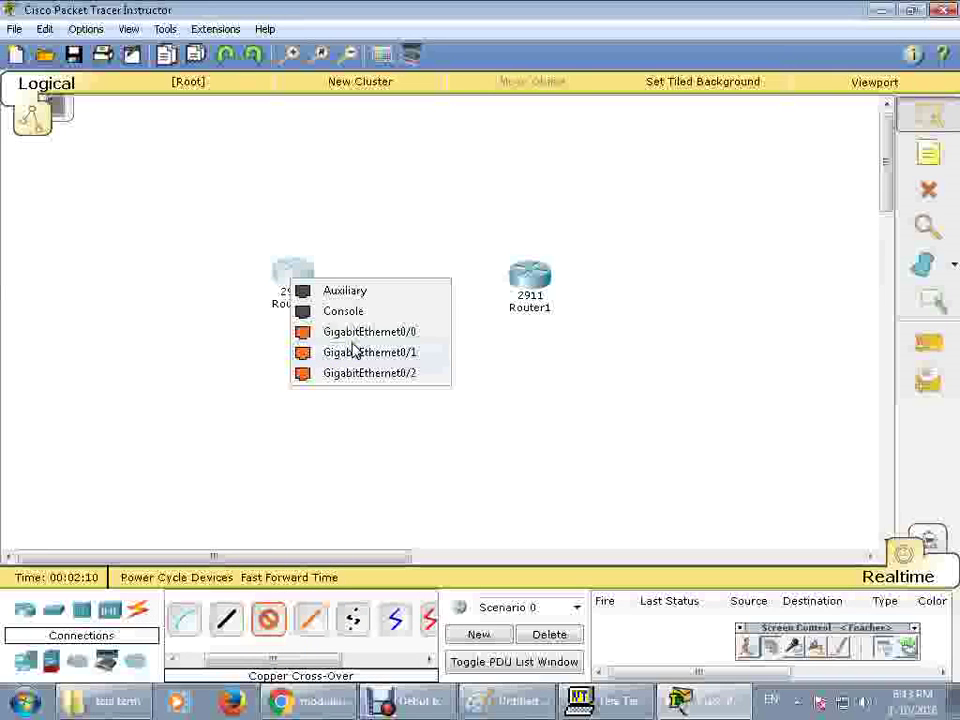
left_click(270, 622)
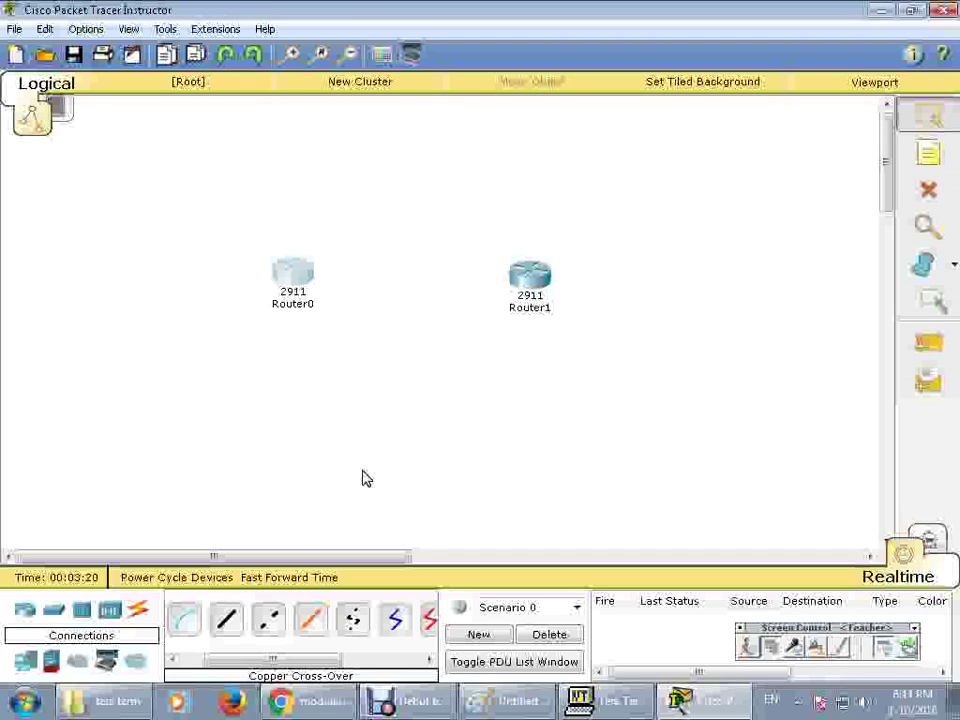
Open Router0's physical device view and select the HWIC-2T serial module
left_click_drag(364, 480, 302, 281)
left_click(302, 281)
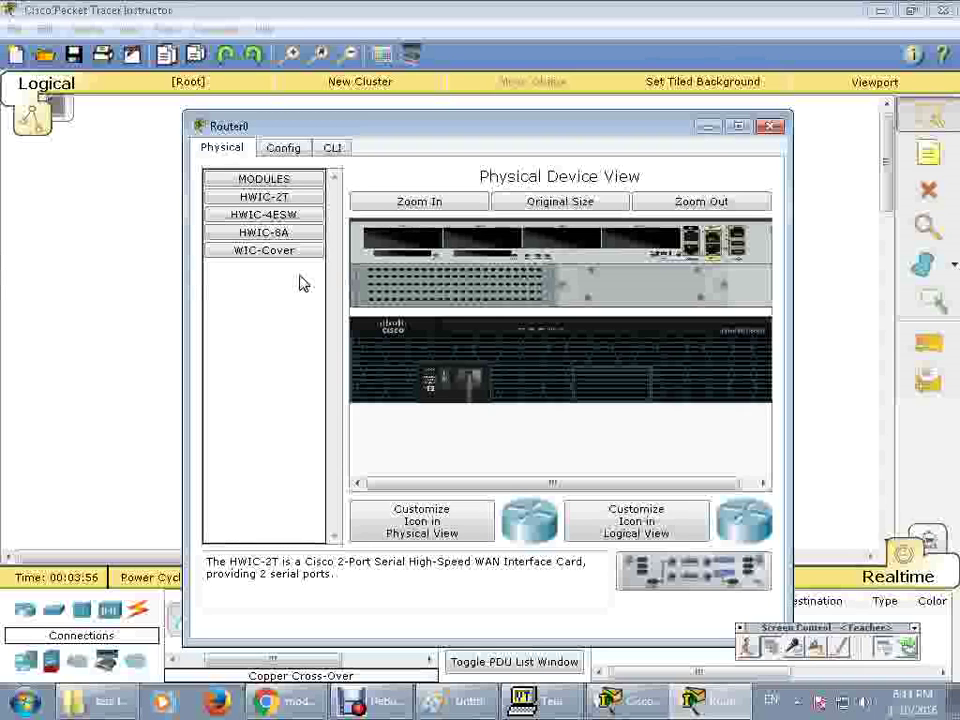
left_click_drag(300, 200, 486, 240)
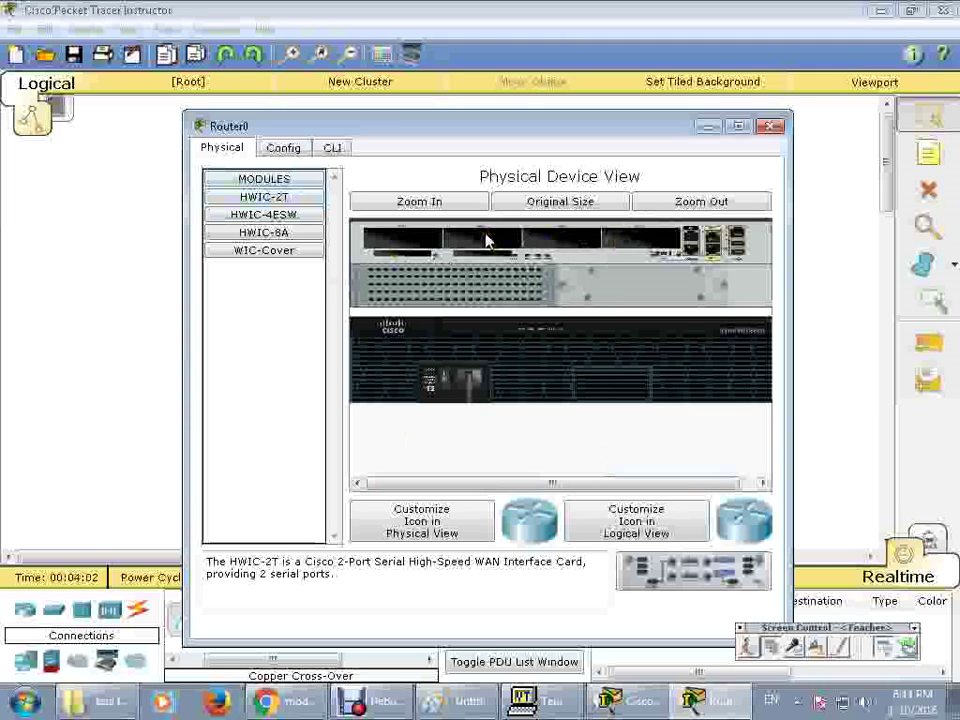
mouse_move(300, 200)
left_mouse_down()
mouse_move(306, 208)
mouse_move(279, 193)
left_mouse_up()
left_click(231, 199)
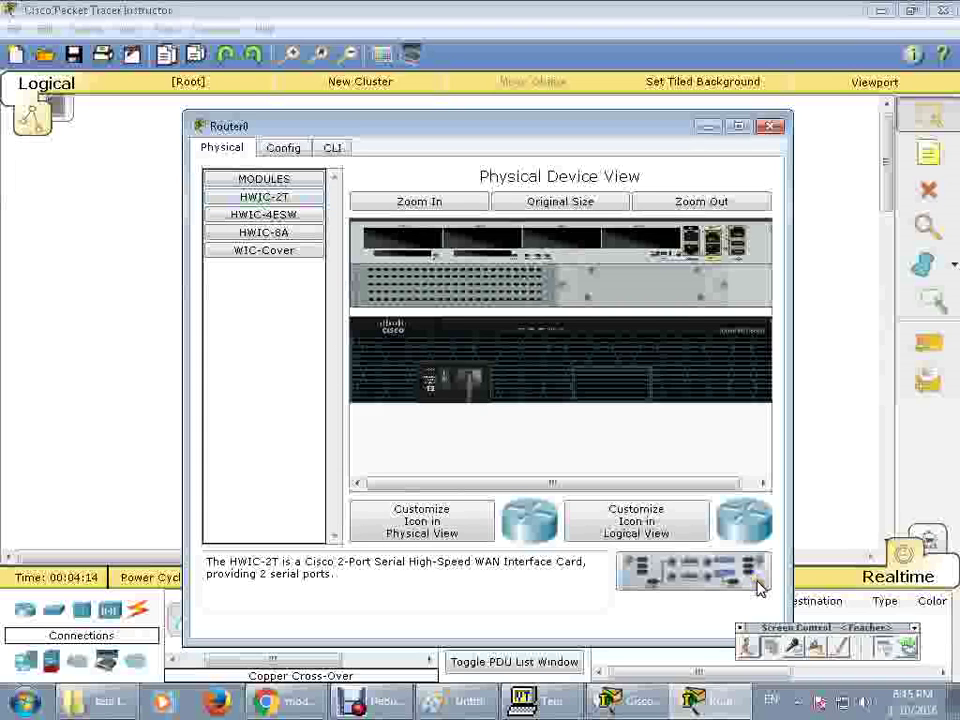
Reopen Router0 and try to install the HWIC-2T module in its rightmost slot with the power on
left_click(775, 129)
left_click(314, 292)
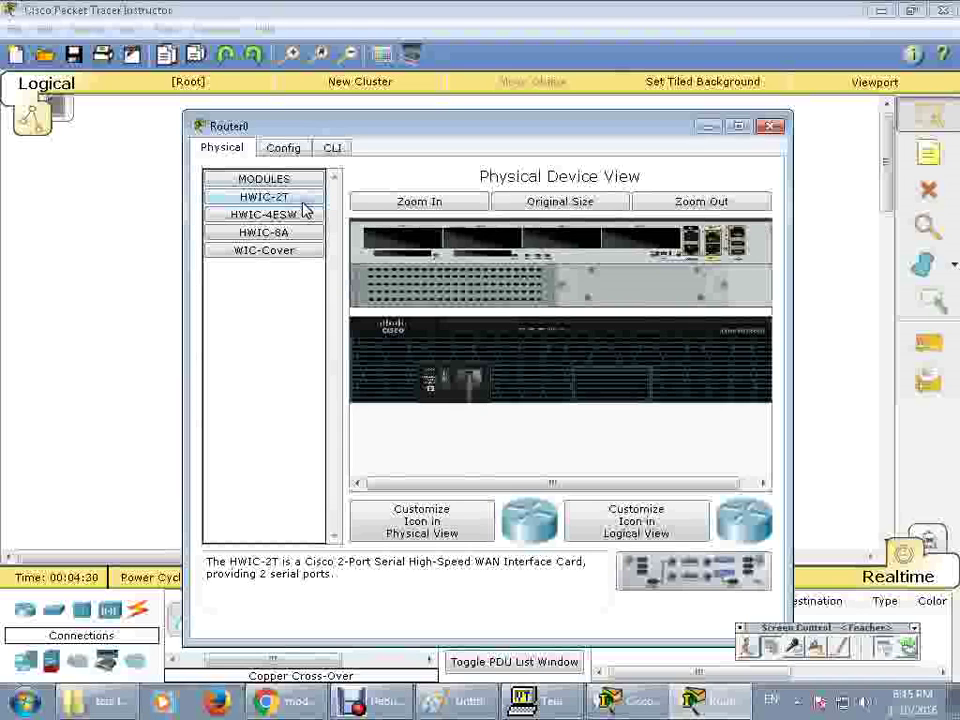
left_click_drag(729, 572, 668, 243)
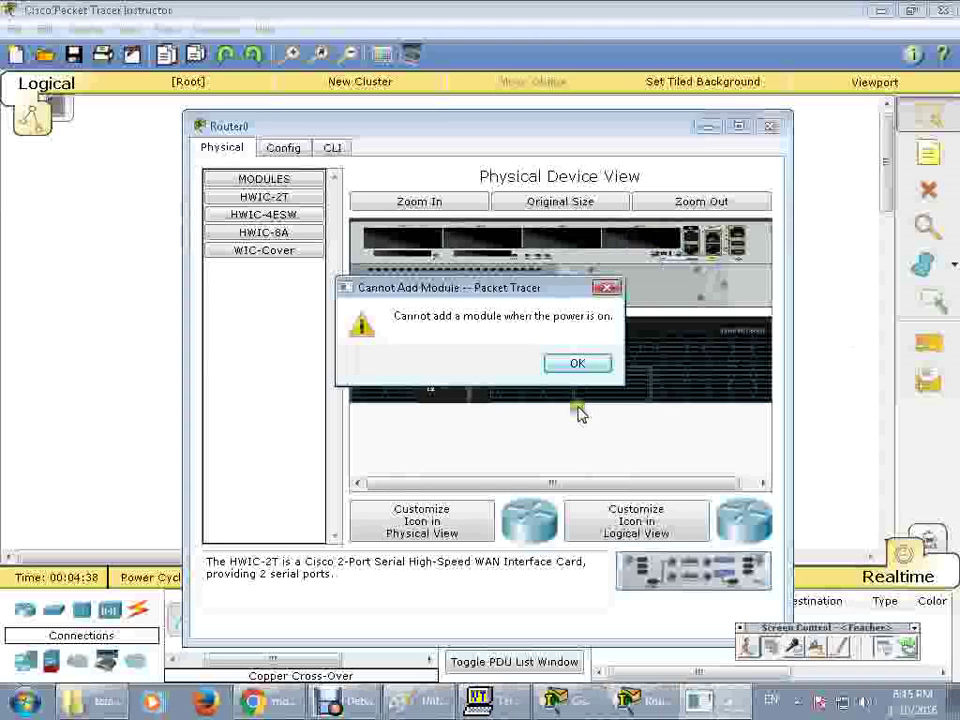
left_click(577, 363)
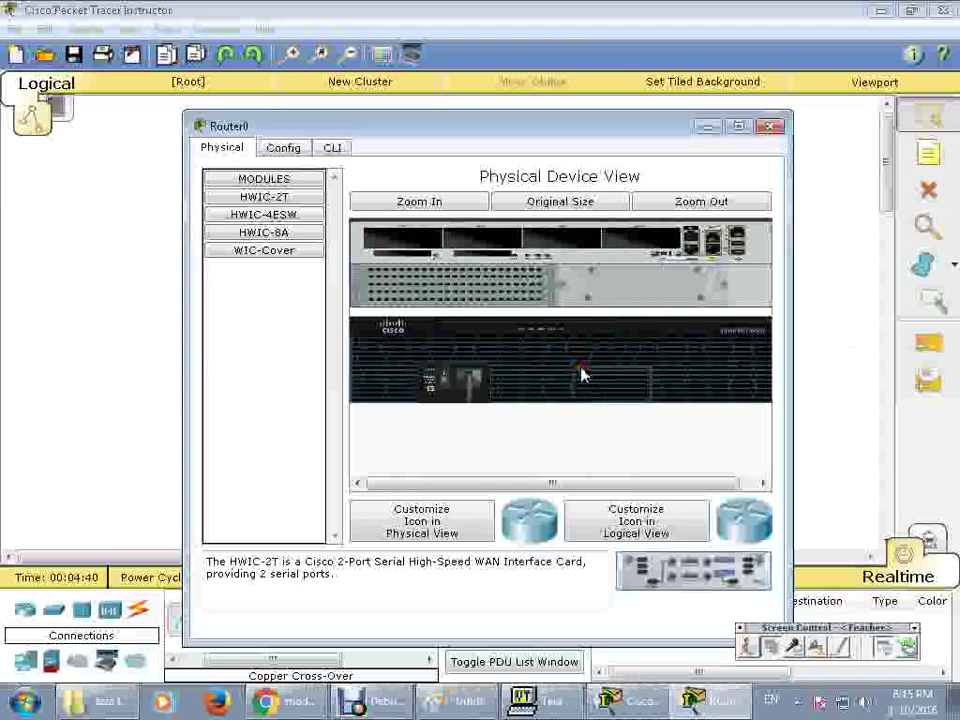
Power off Router0, install the HWIC-2T module in its rightmost slot, and power the router back on
left_click(446, 390)
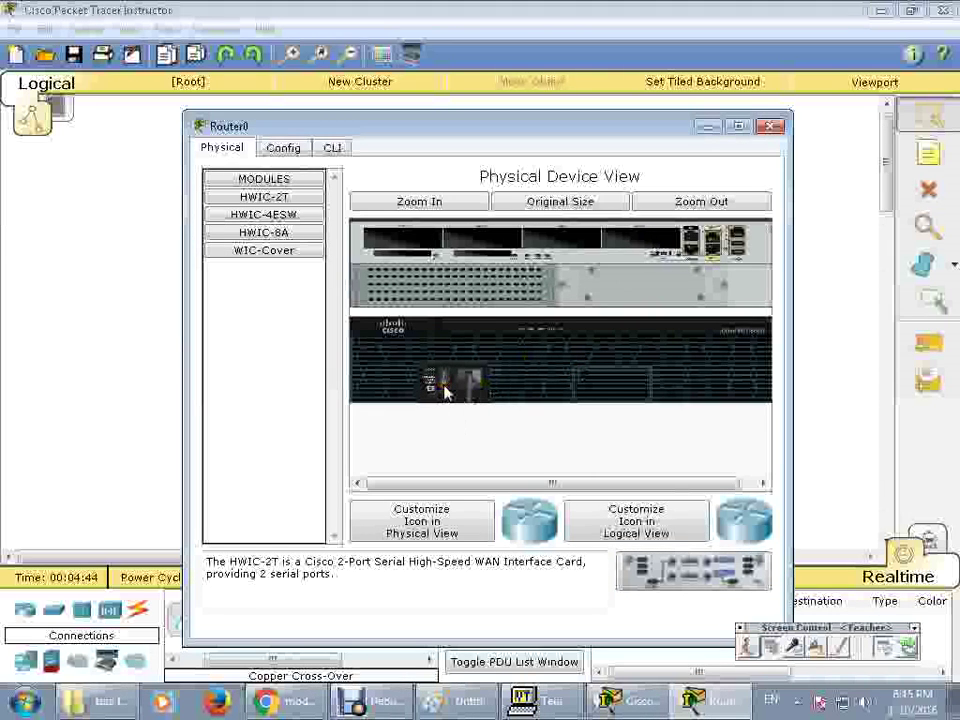
left_click_drag(677, 572, 650, 238)
left_click(444, 383)
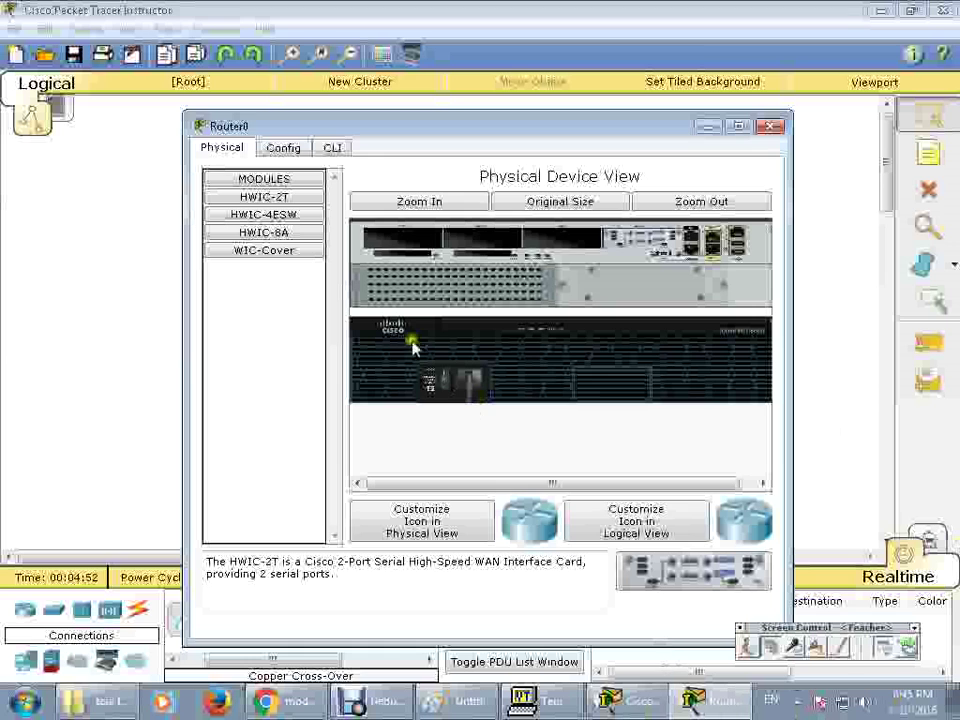
left_click(47, 392)
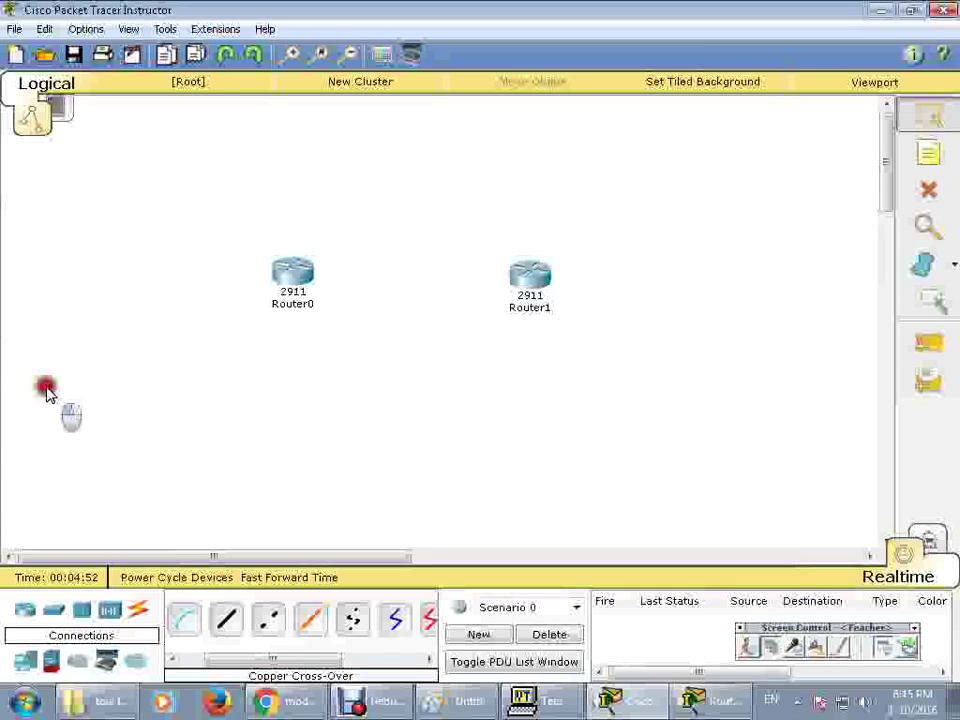
Power off Router1, install an HWIC-2T module in its third slot from the left, and return to the workspace
left_click(543, 288)
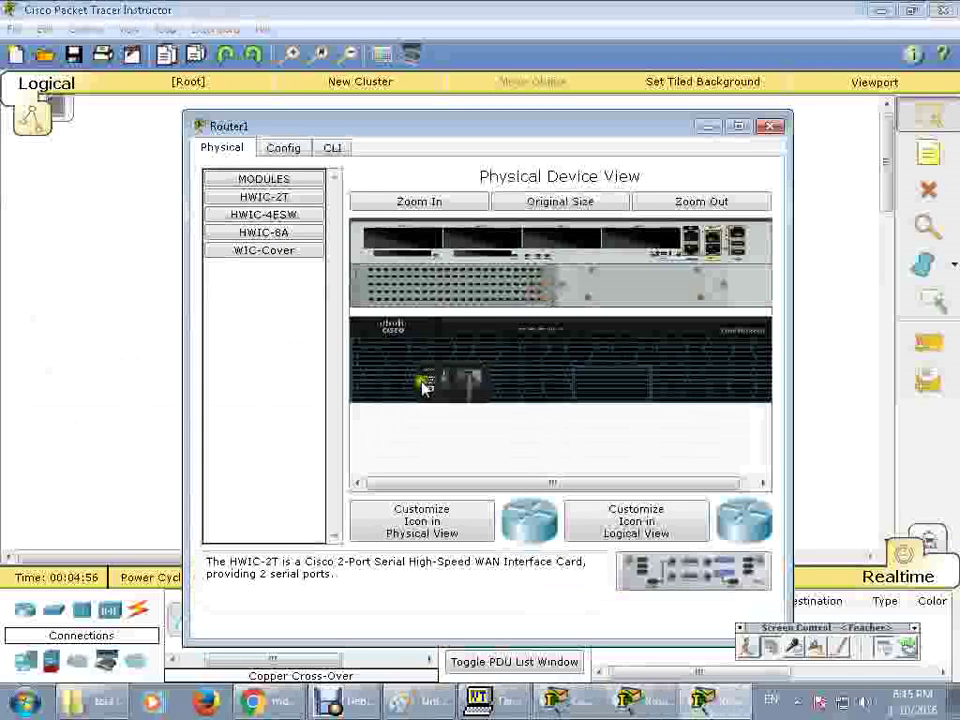
left_click(293, 197)
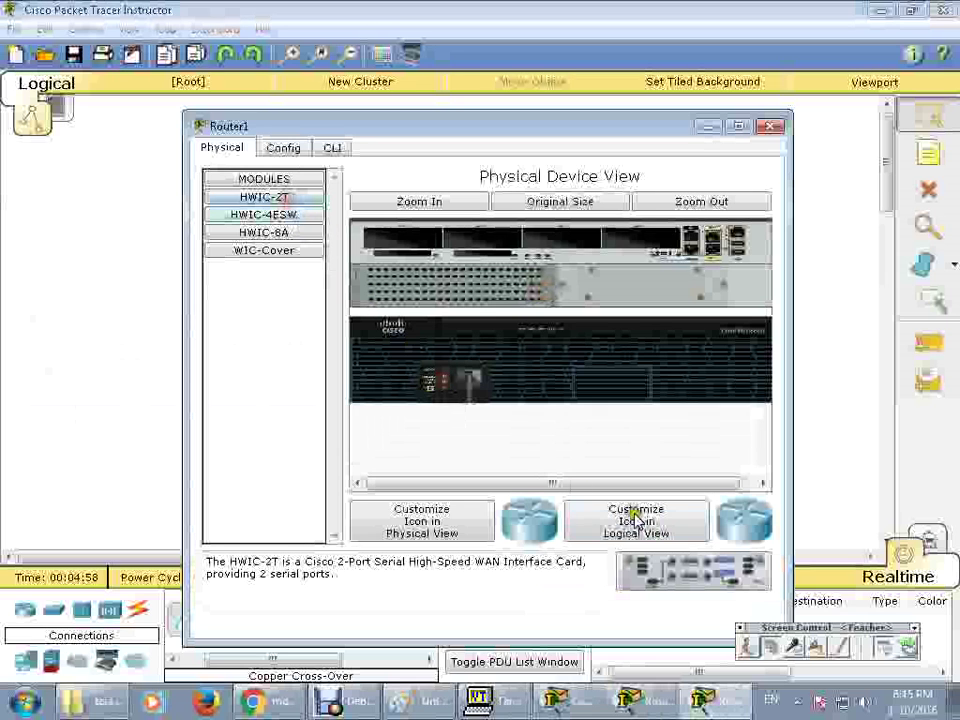
left_click_drag(712, 580, 561, 238)
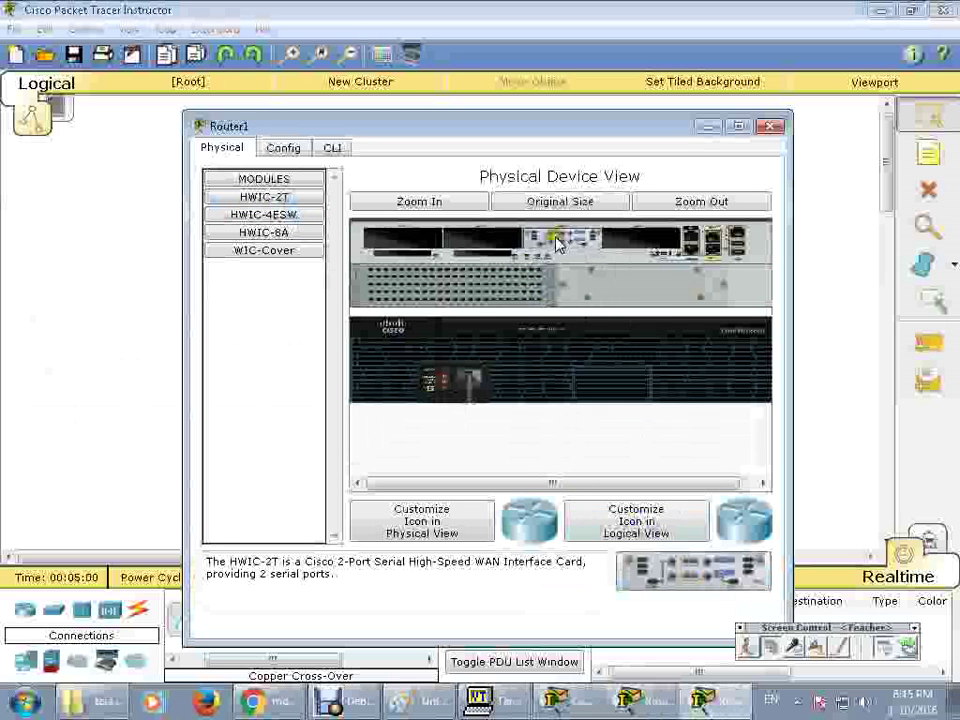
left_click(124, 415)
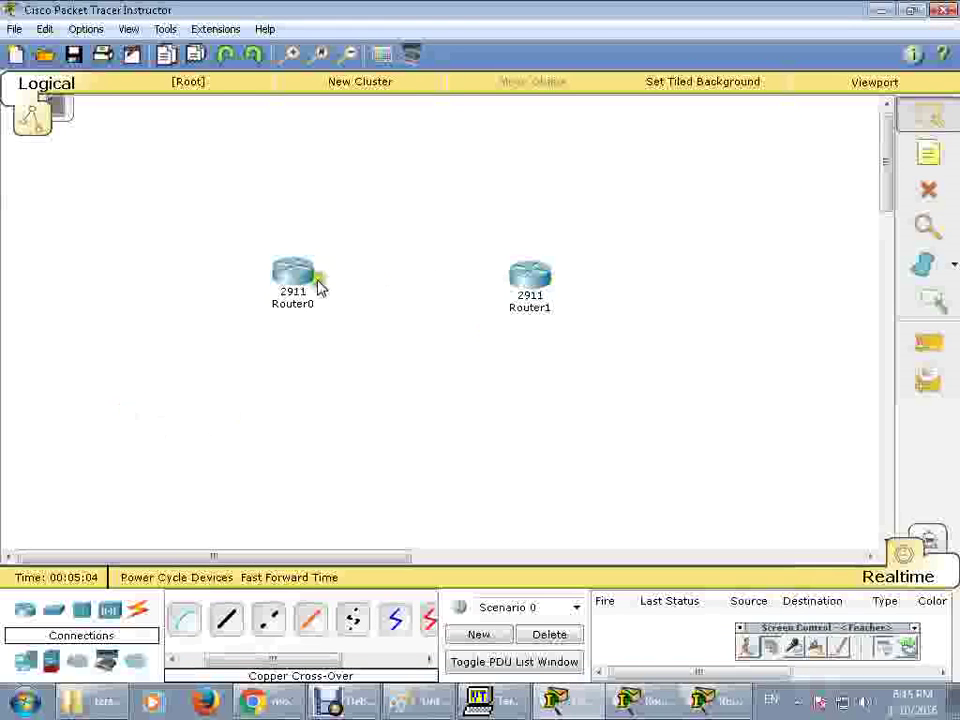
Connect Router0's Serial0/0/0 to Router1's Serial0/1/0 with a Serial DCE cable, starting from Router0
left_click_drag(311, 662, 388, 666)
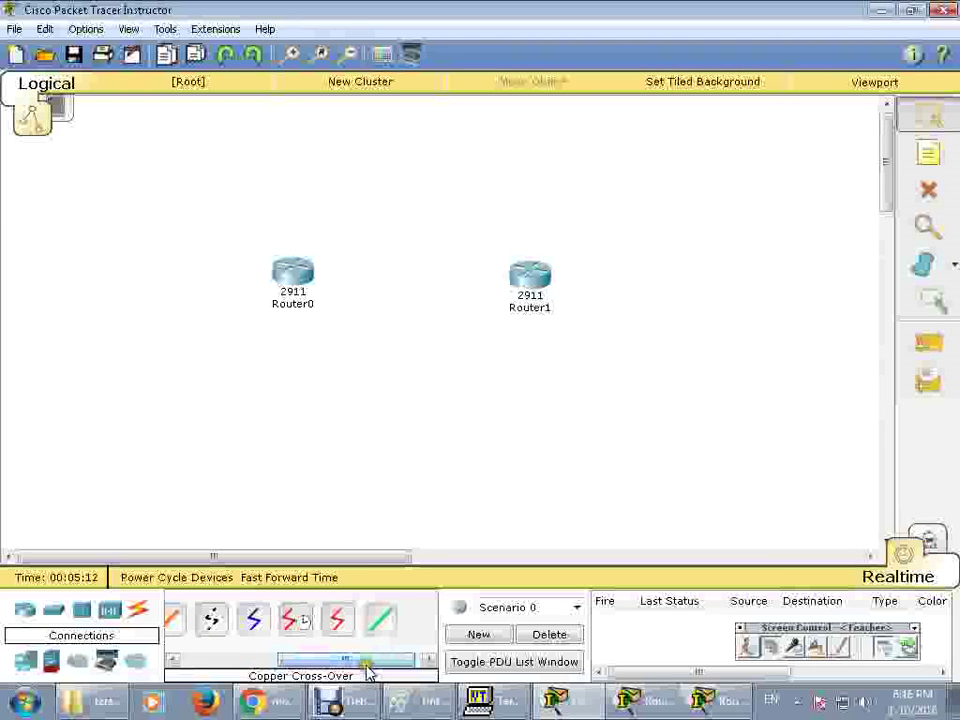
left_click_drag(369, 671, 381, 670)
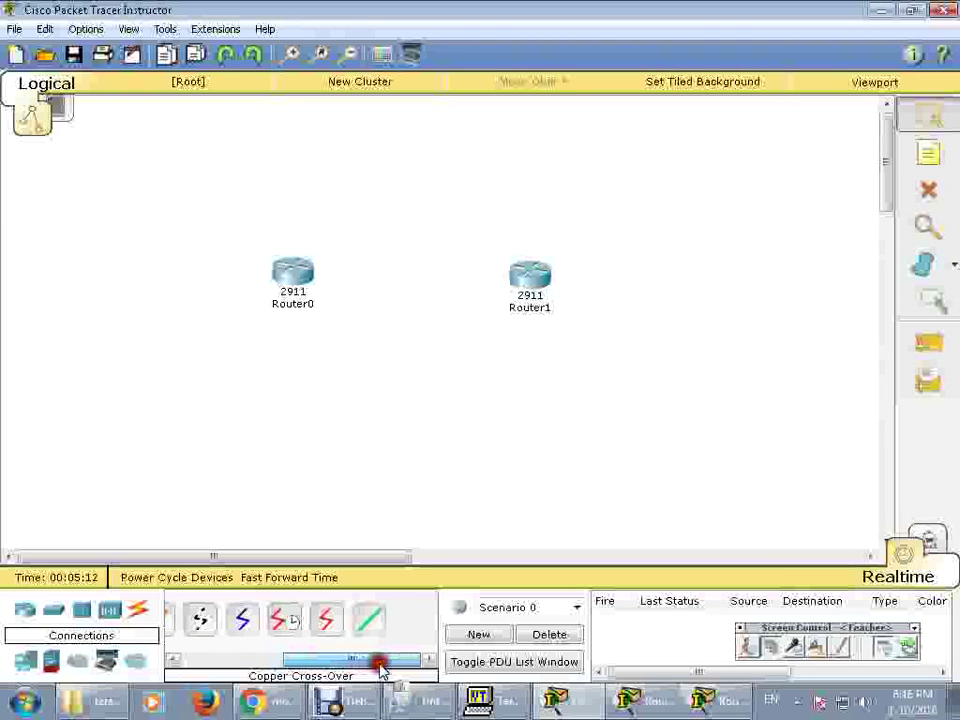
left_click(287, 628)
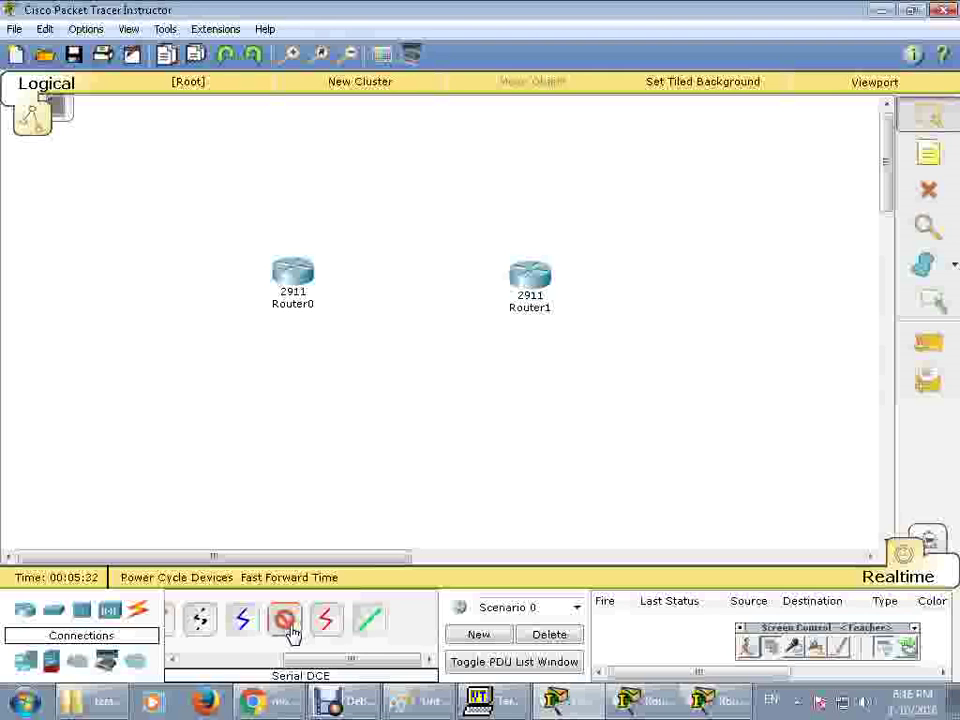
left_click(293, 271)
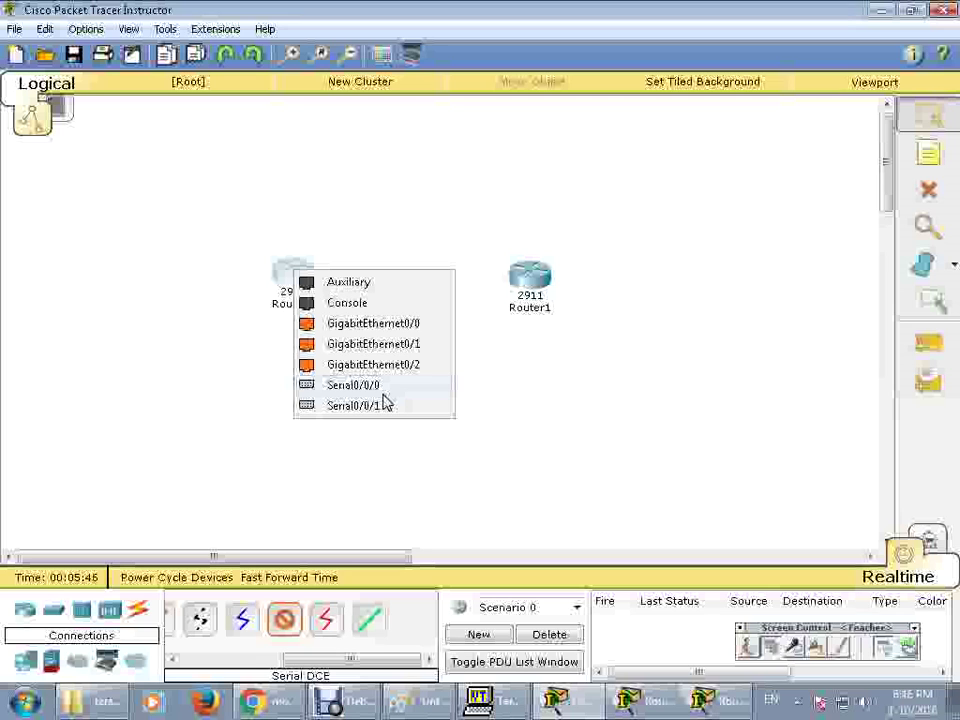
left_click(380, 387)
left_click(529, 284)
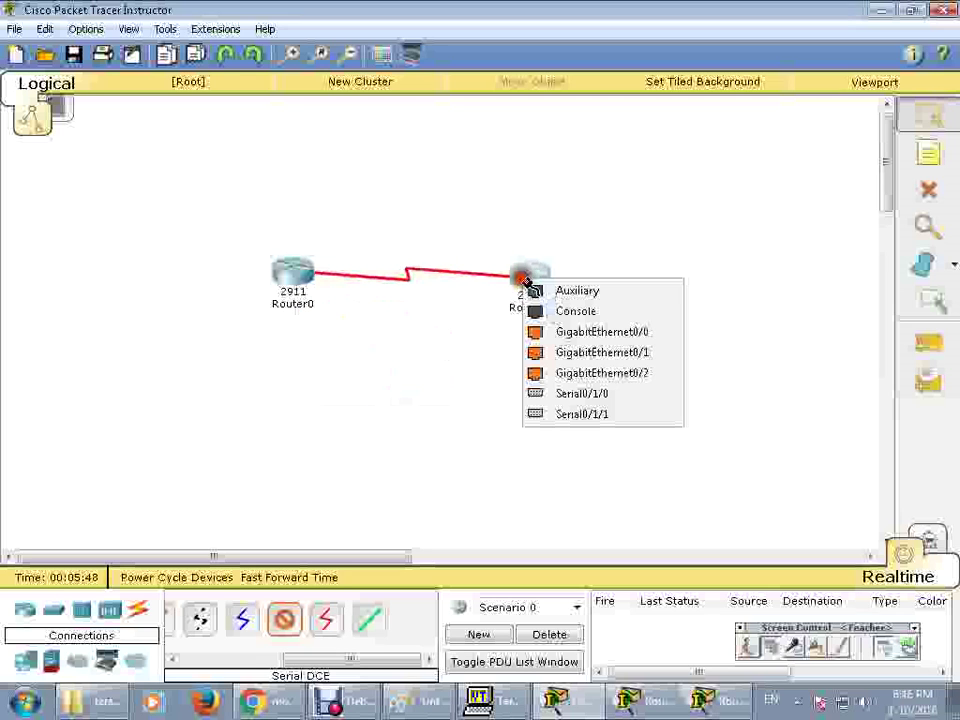
left_click(651, 402)
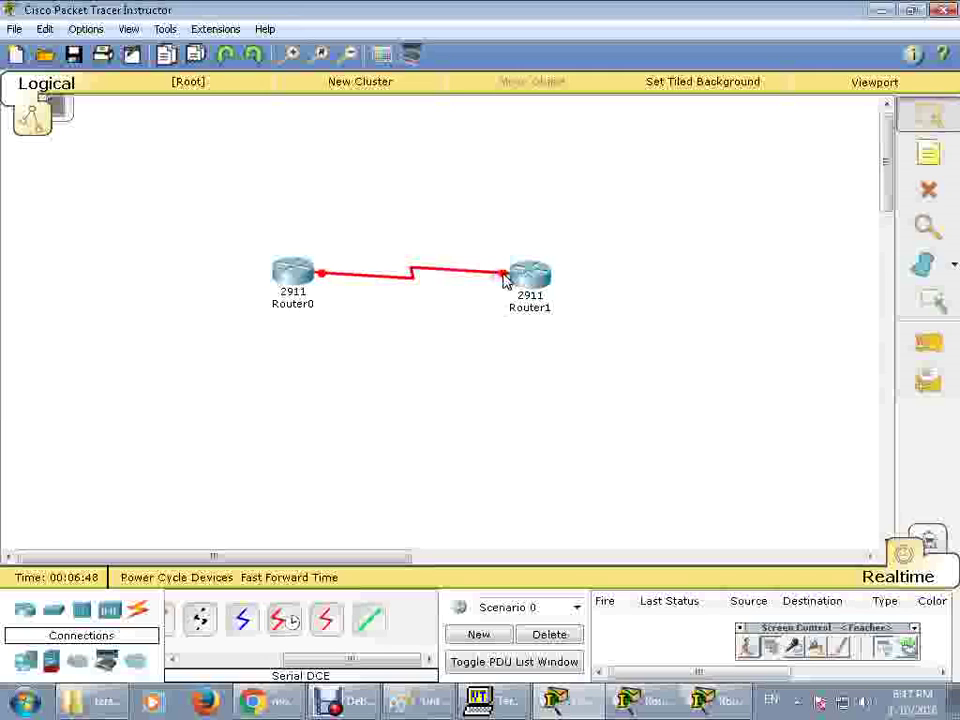
mouse_move(322, 283)
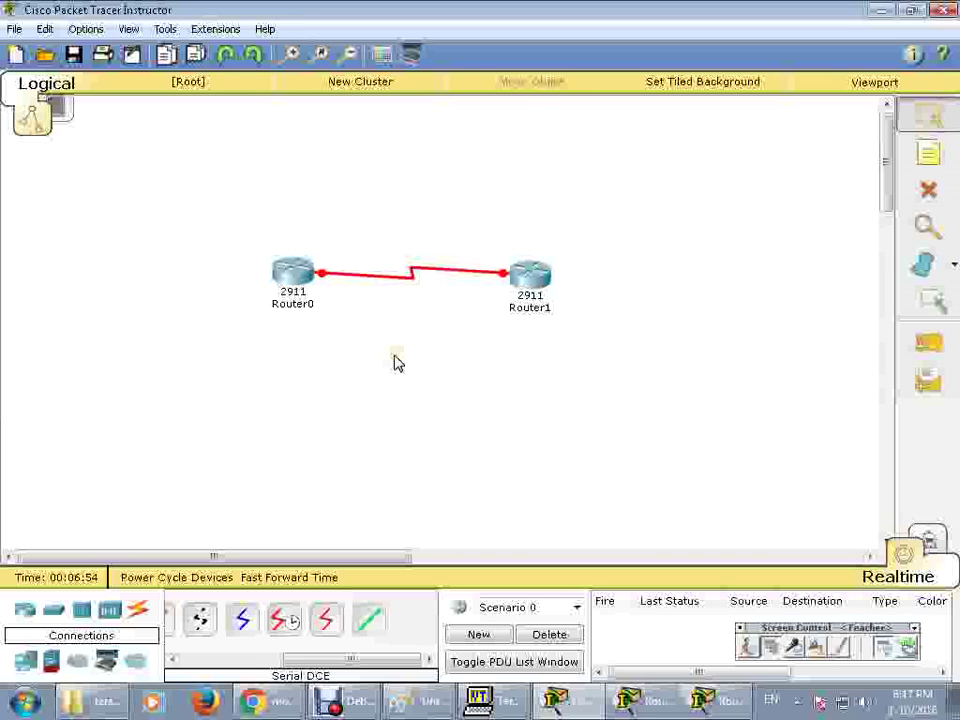
Delete the serial link between Router0 and Router1 and return to selection mode
left_click(933, 191)
left_click(411, 273)
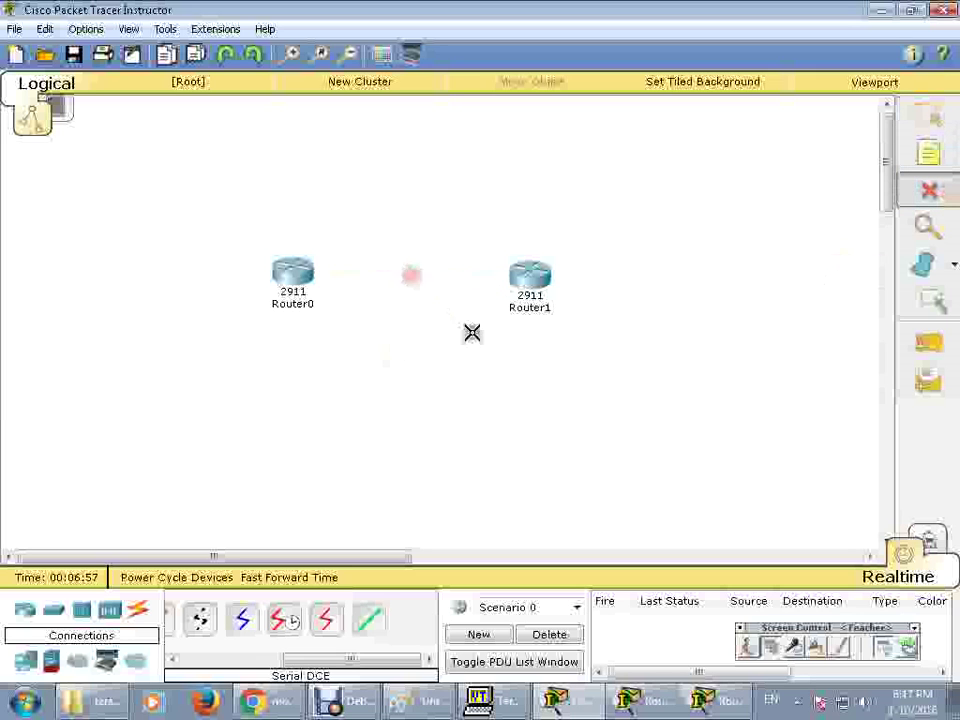
left_click(925, 119)
Reconnect Router0's Serial0/0/0 to Router1's Serial0/1/0 with a Serial DCE cable, starting from Router0
left_click(283, 628)
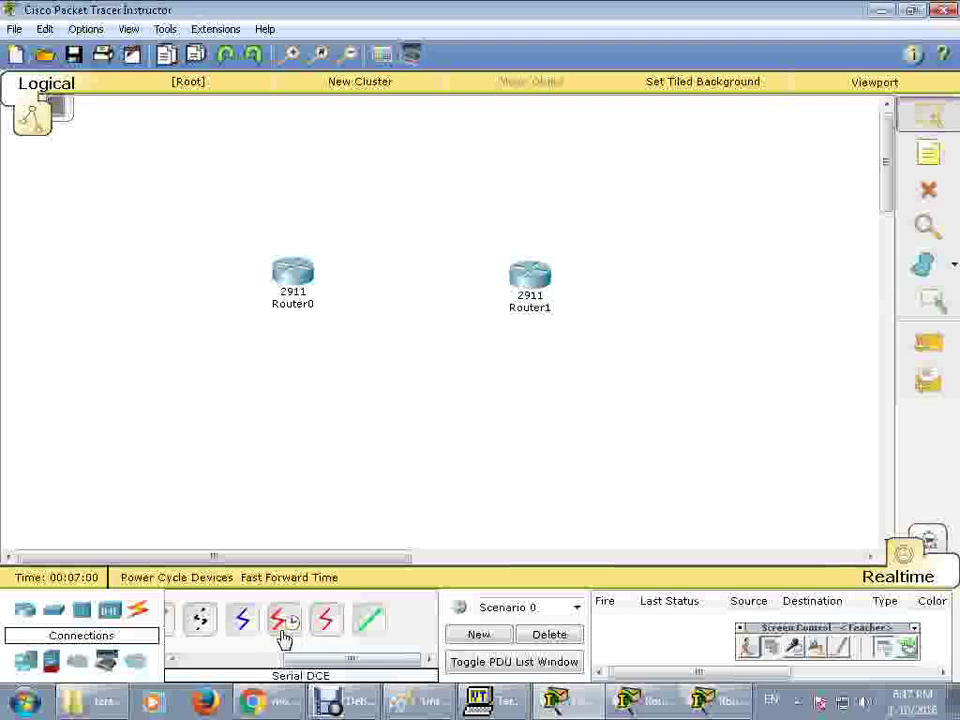
left_click(298, 282)
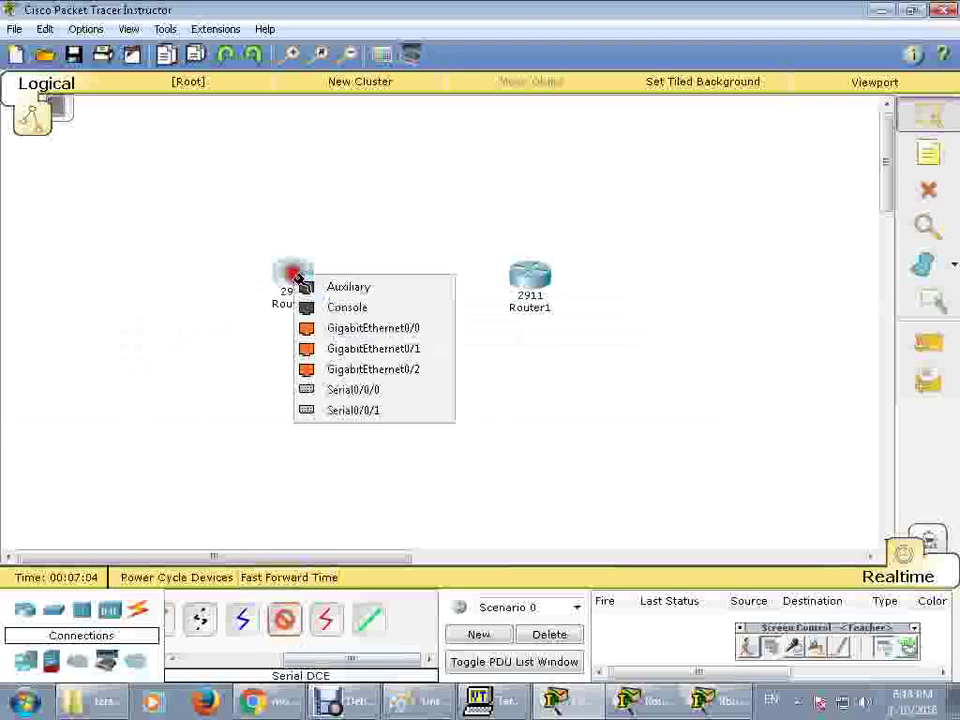
left_click(356, 389)
left_click(528, 277)
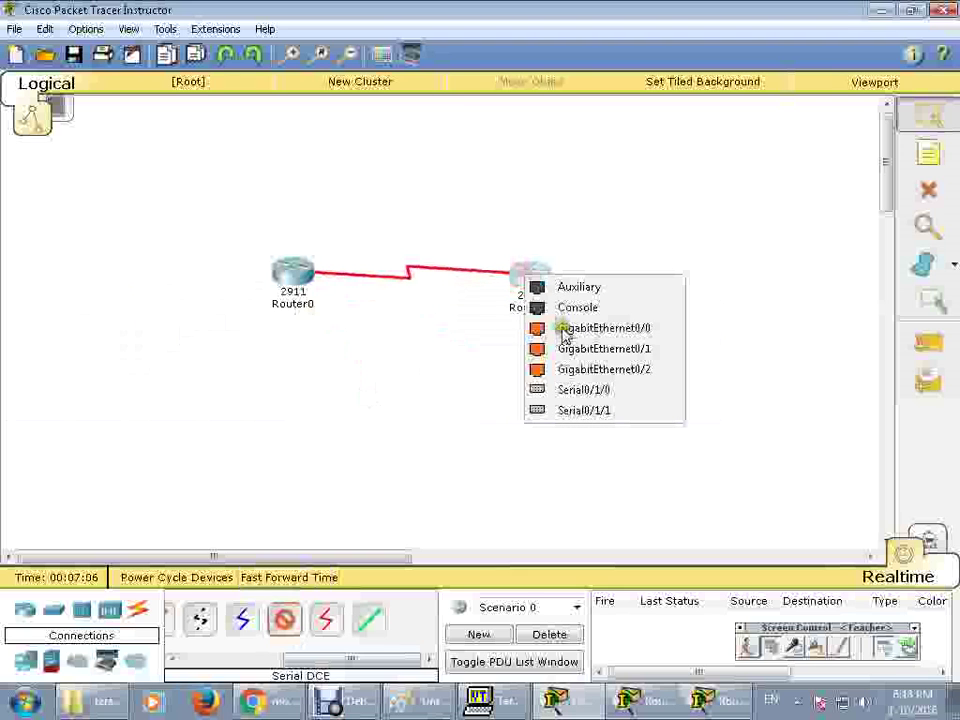
left_click(645, 392)
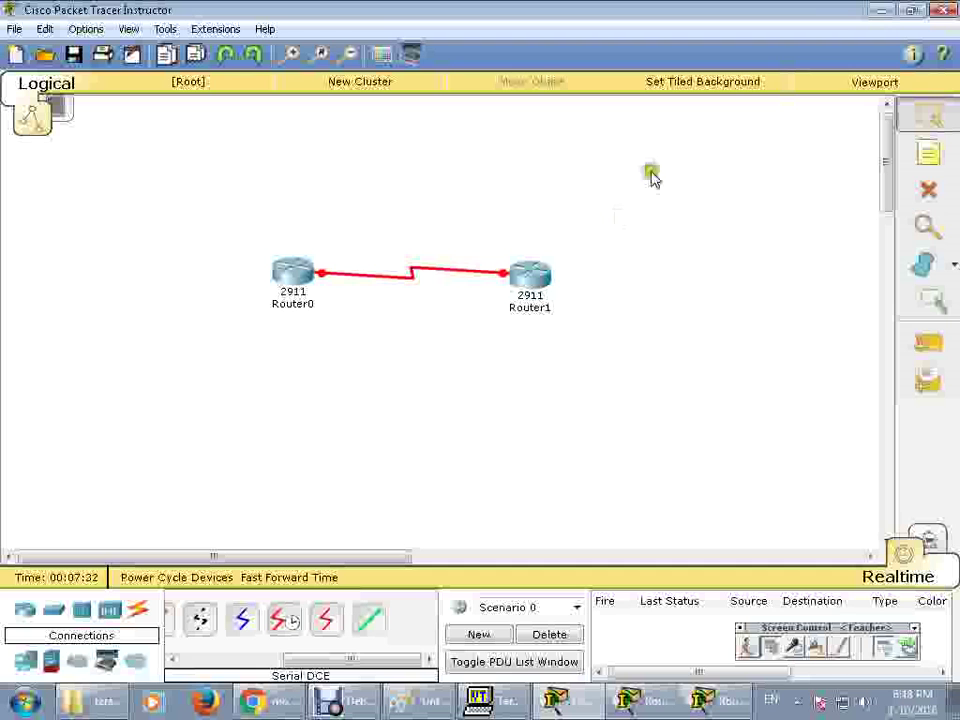
Minimize the Packet Tracer and Router1 windows, launch GNS3 from the desktop, and dismiss the new project setup
left_click(879, 10)
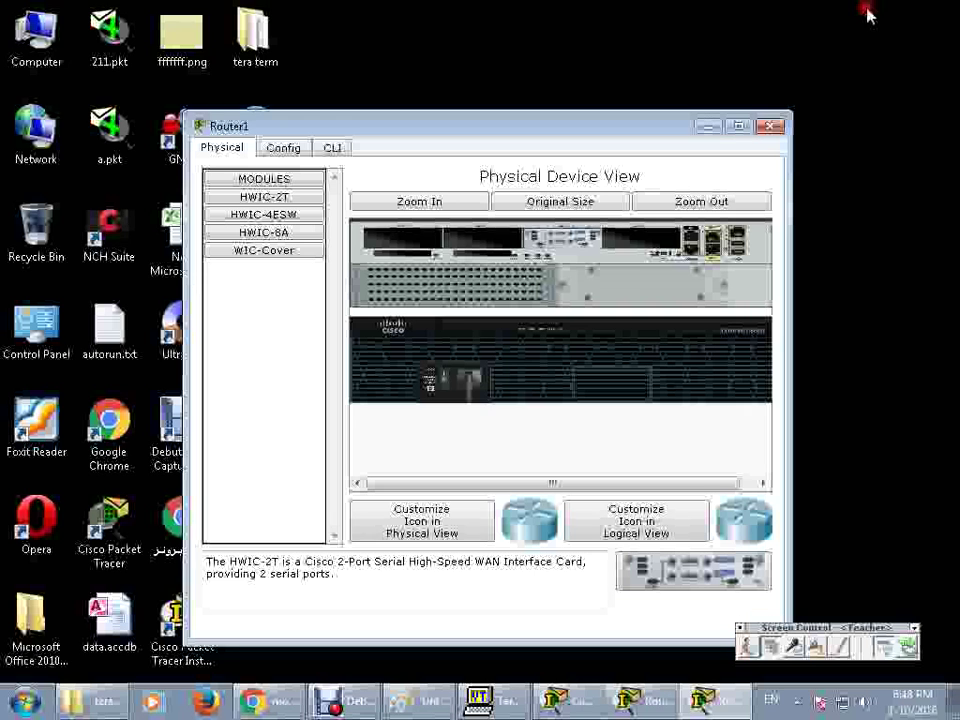
left_click(700, 125)
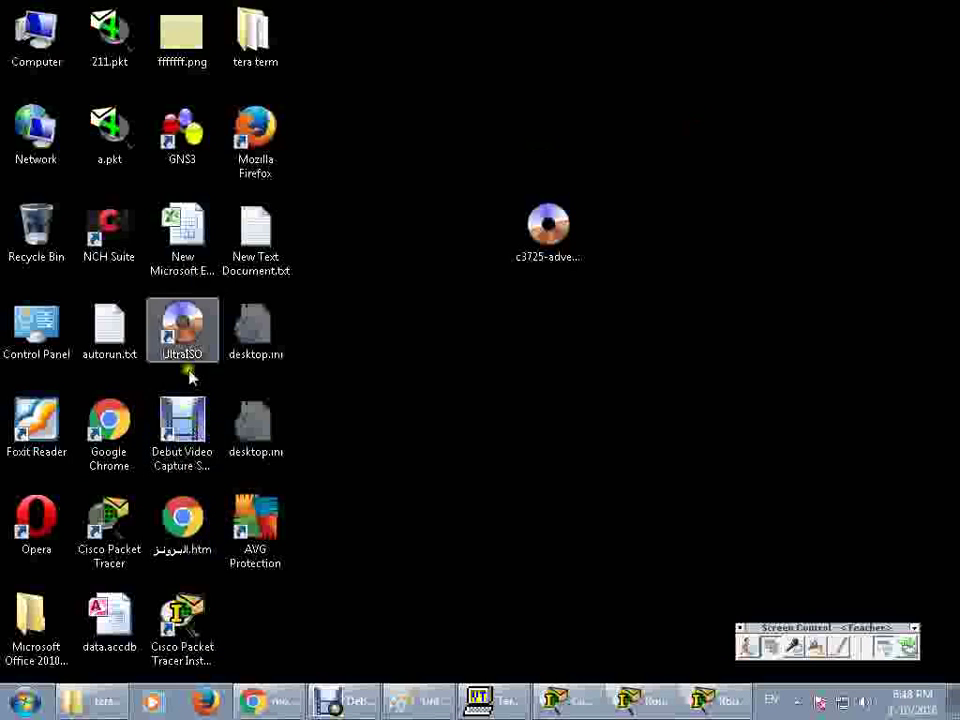
double_click(185, 150)
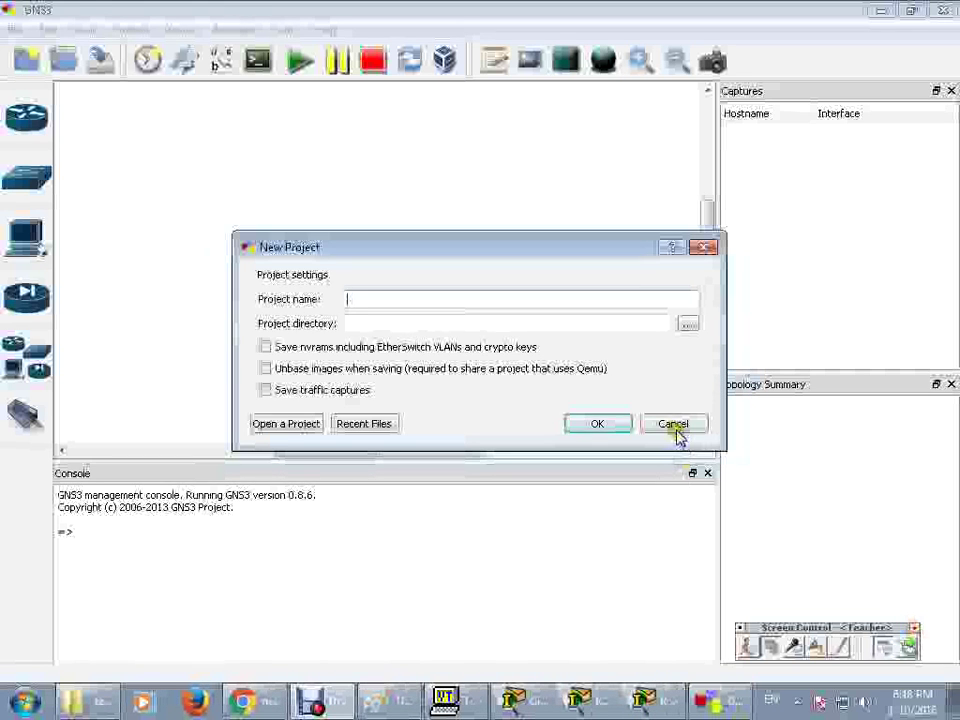
left_click(673, 424)
Place two c3700 routers side by side in the GNS3 workspace and close the router list
left_click(30, 115)
left_click_drag(124, 163, 309, 212)
left_click_drag(128, 162, 545, 200)
left_click(291, 76)
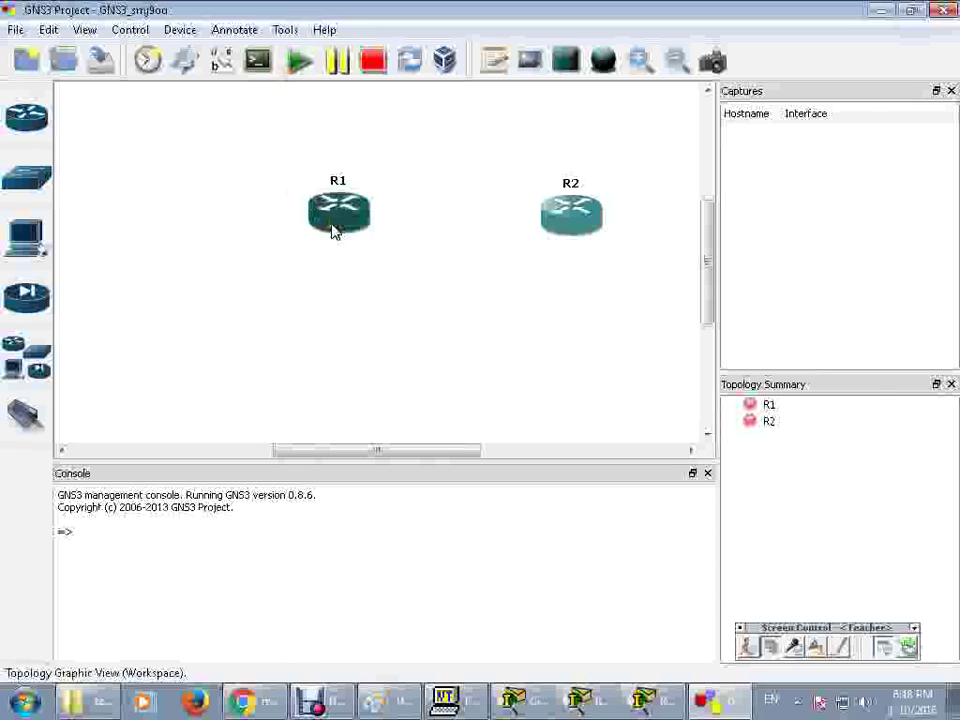
Configure R1 with an NM-4T serial adapter in slot 1 and accept the node settings
right_click(335, 230)
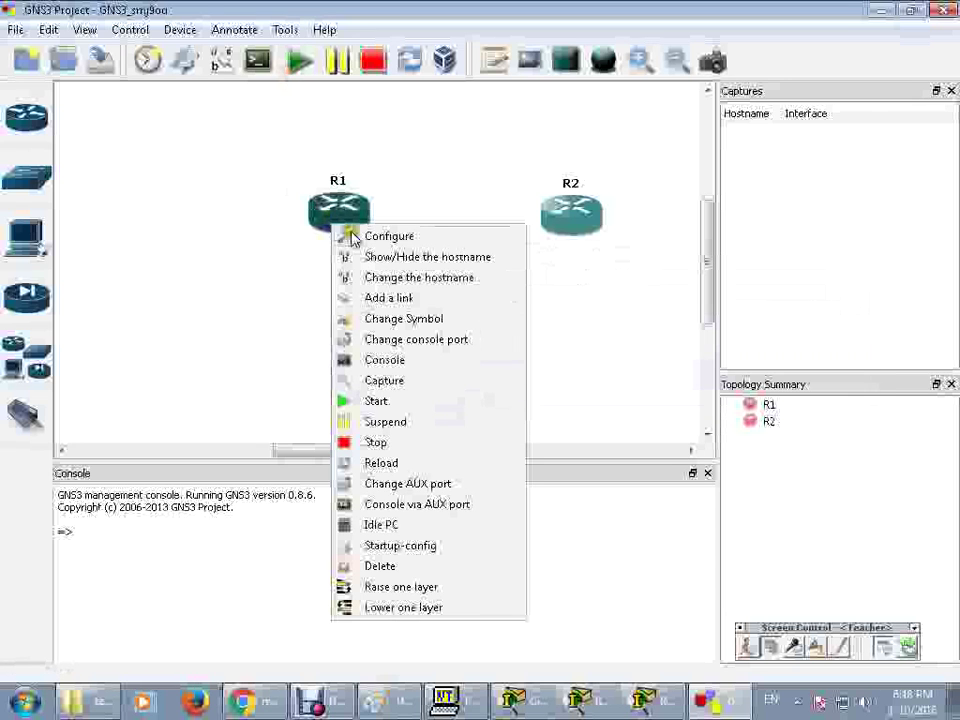
left_click(366, 243)
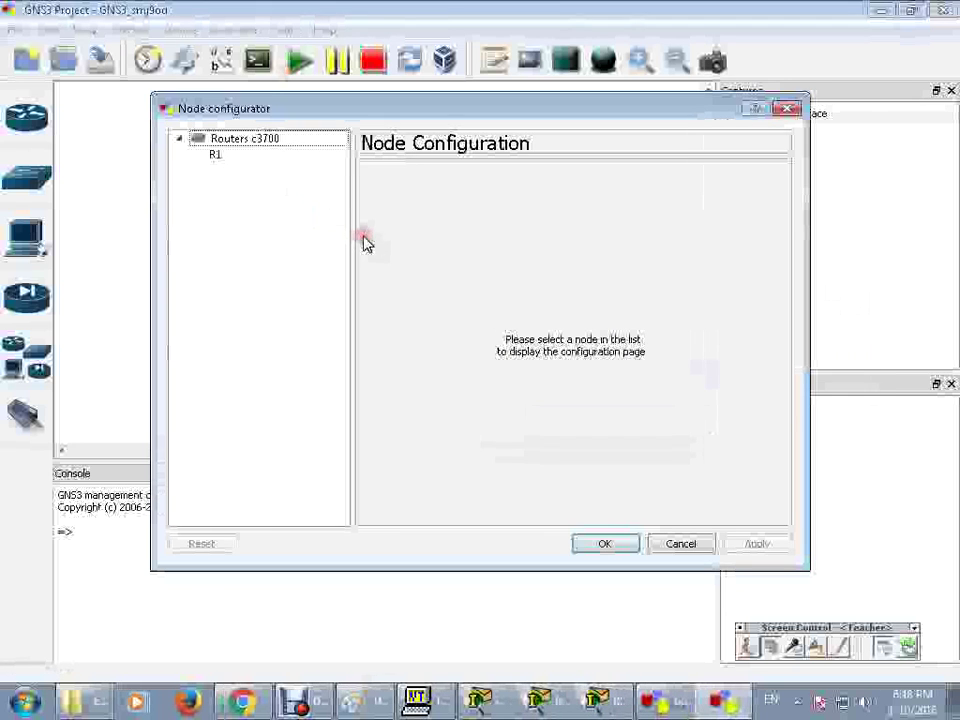
left_click(251, 156)
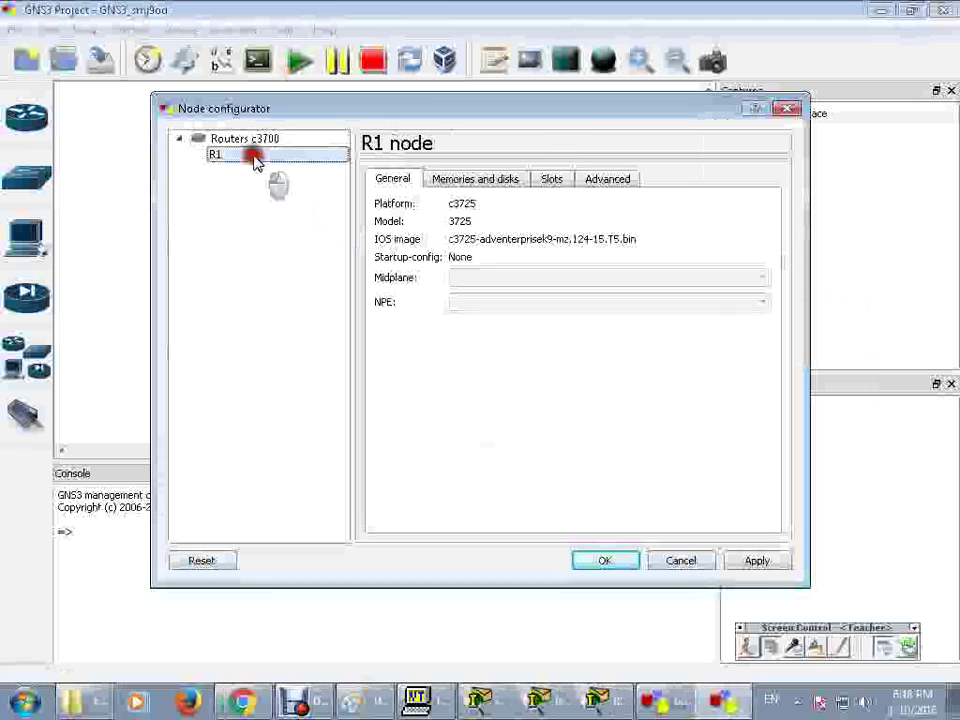
left_click(556, 184)
left_click(446, 253)
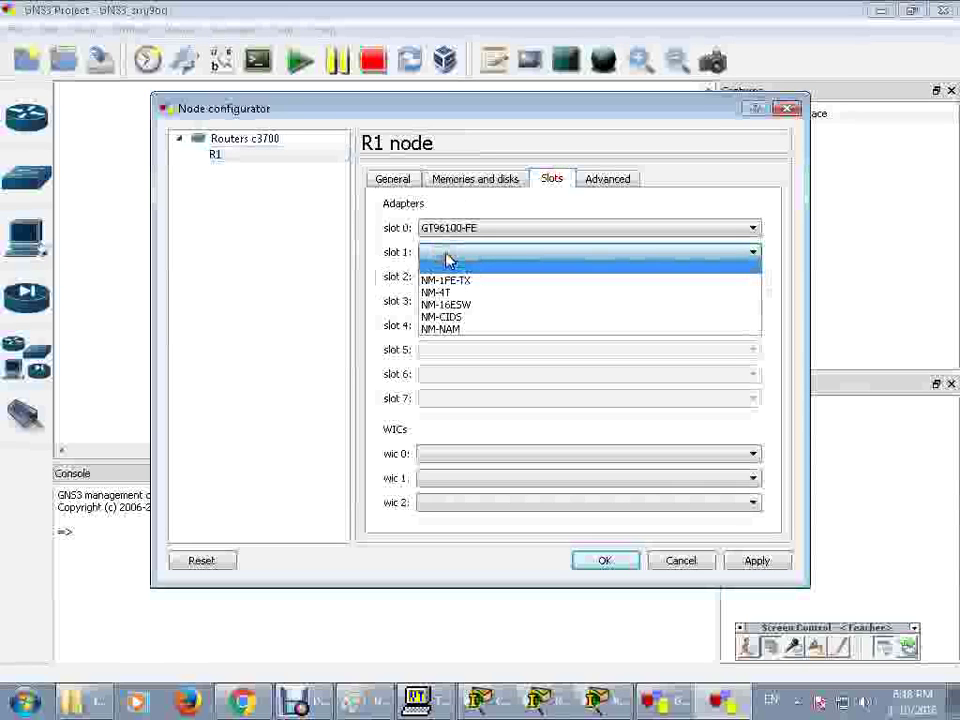
left_click(454, 291)
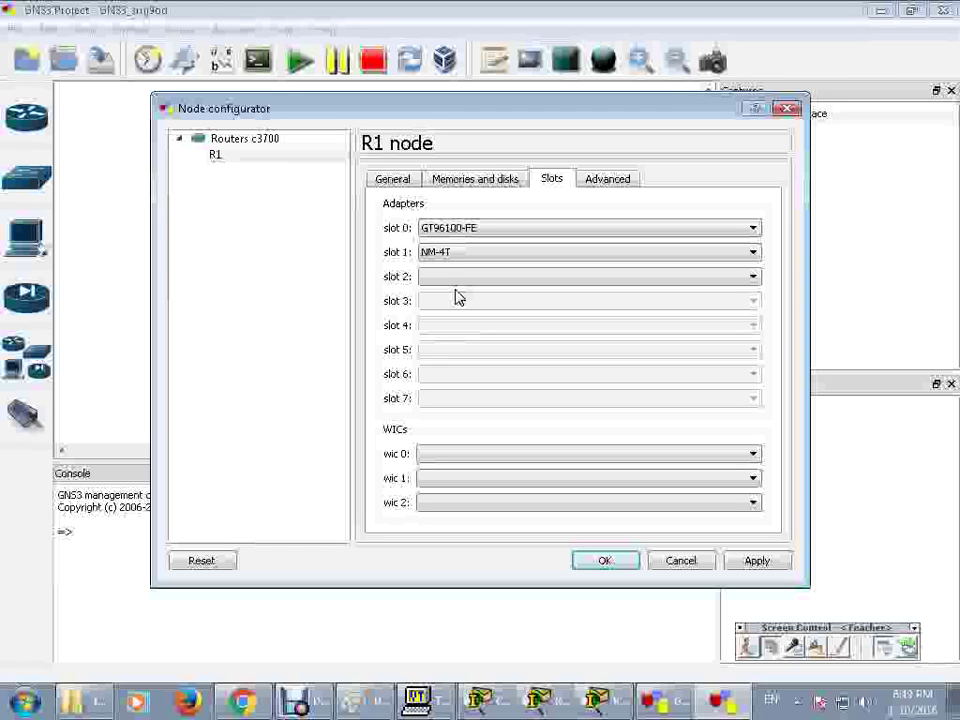
left_click(613, 567)
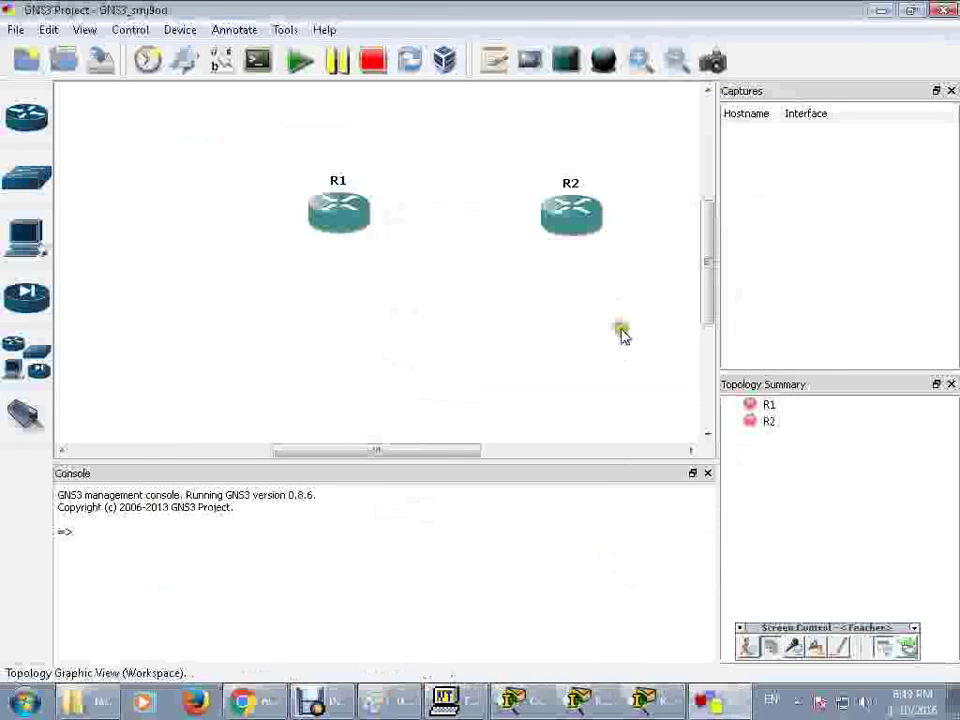
Configure R2 with an NM-4T serial adapter in slot 1 and accept the node settings
right_click(563, 212)
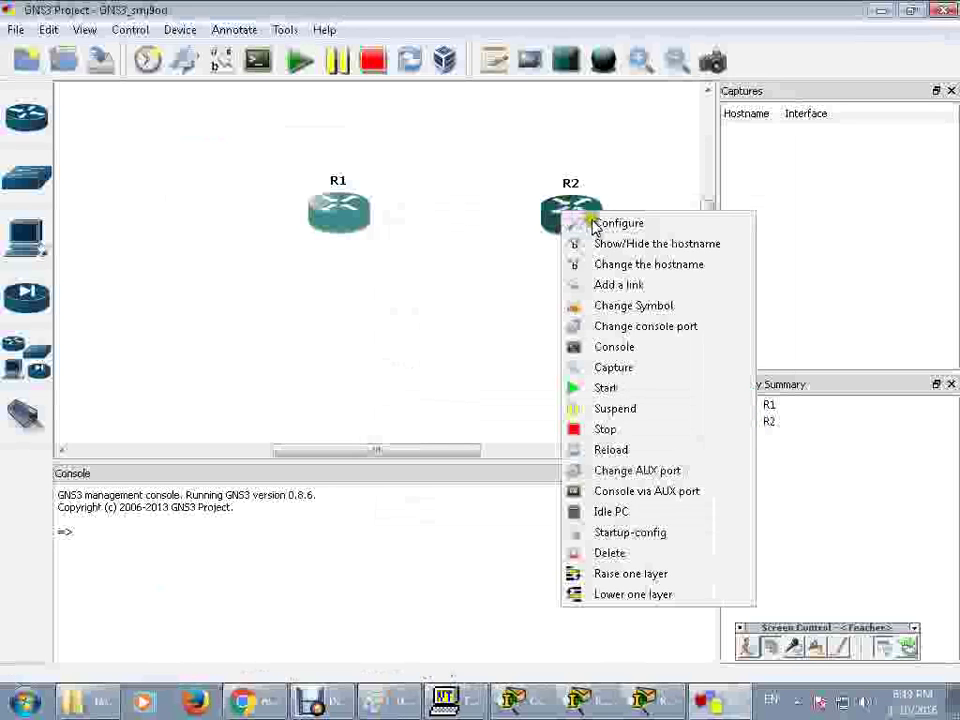
left_click(592, 223)
left_click(258, 156)
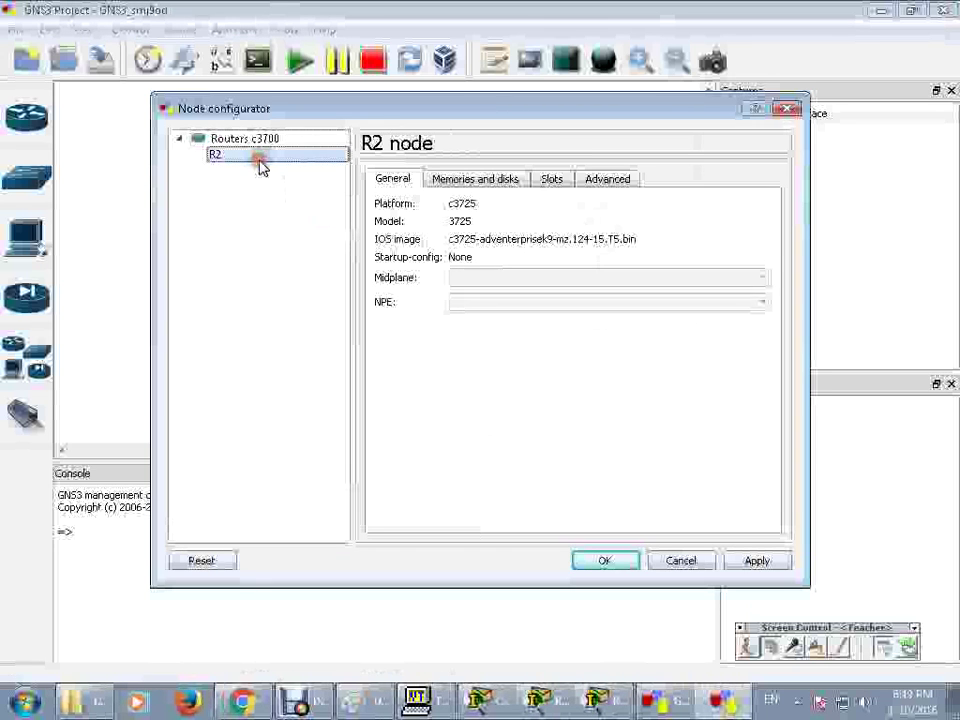
left_click(554, 181)
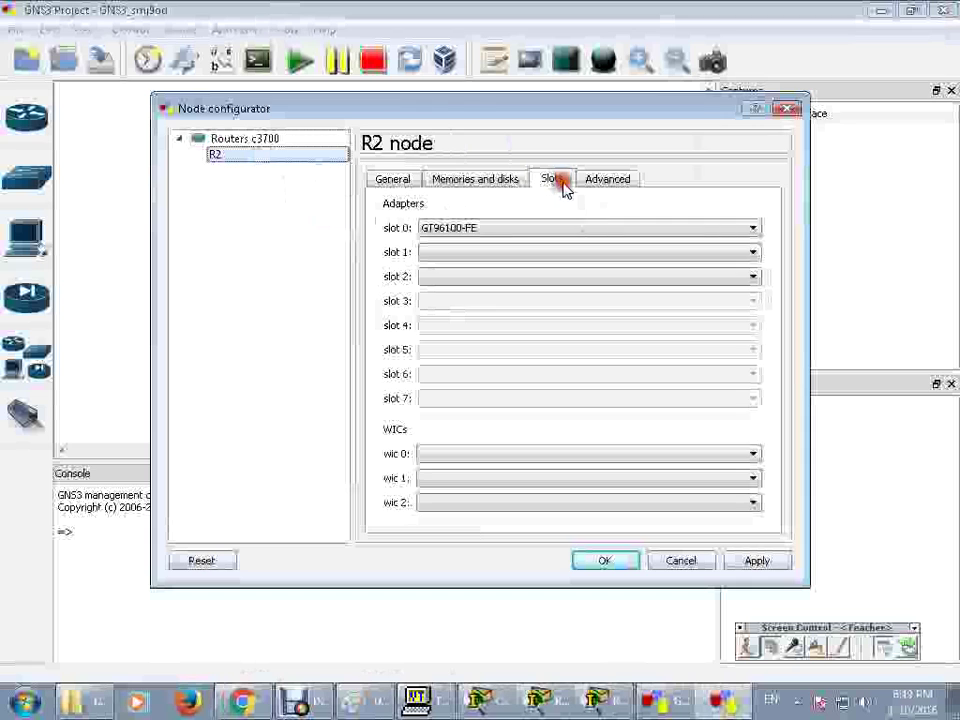
left_click(437, 257)
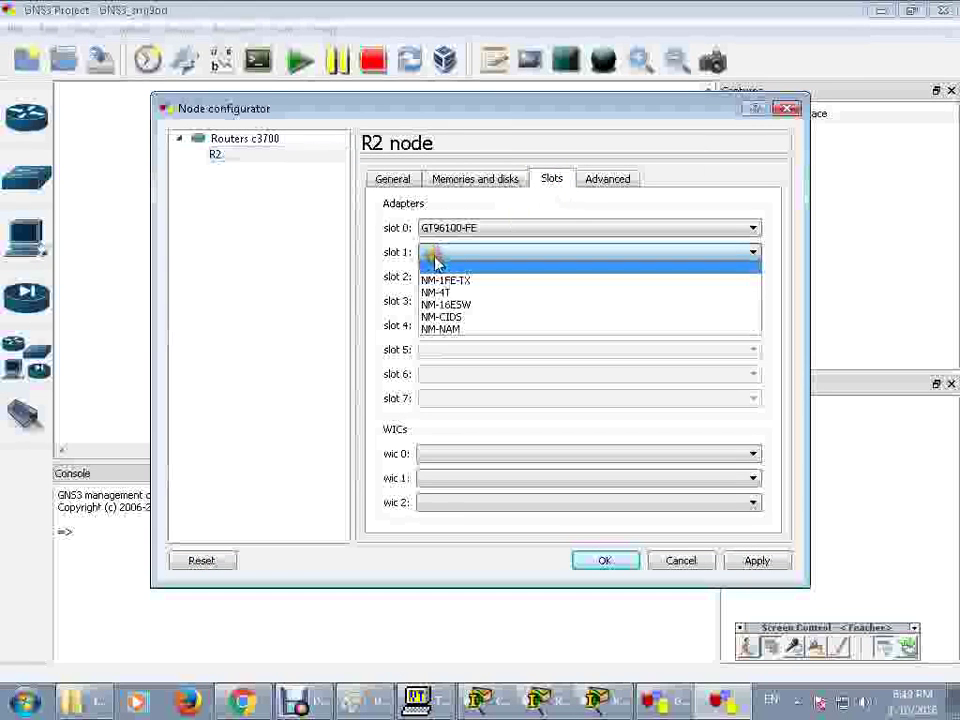
left_click(459, 290)
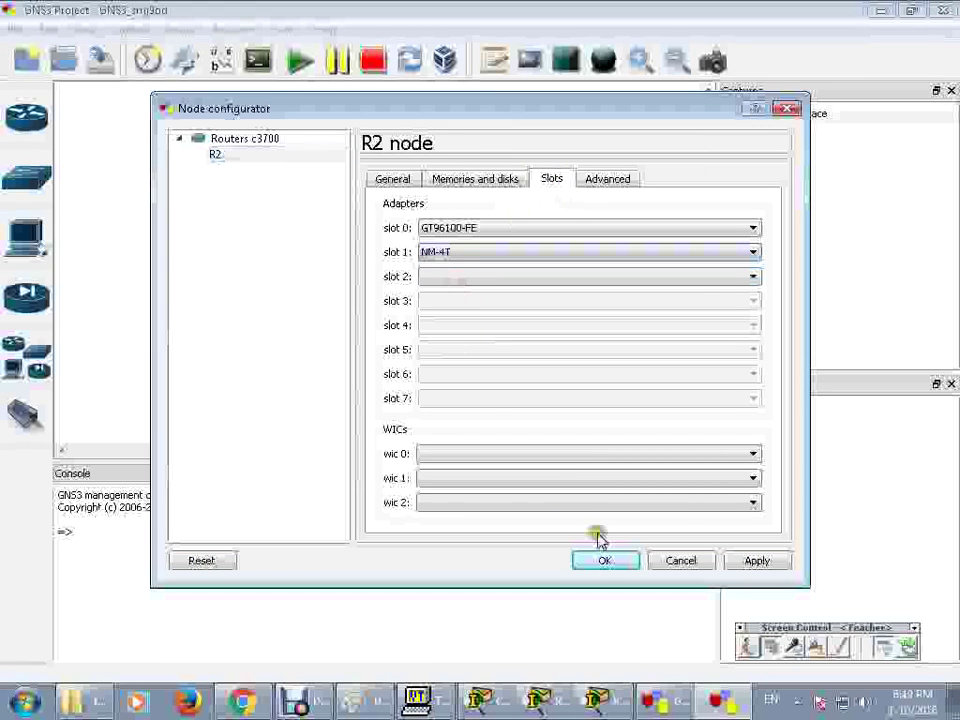
left_click(614, 562)
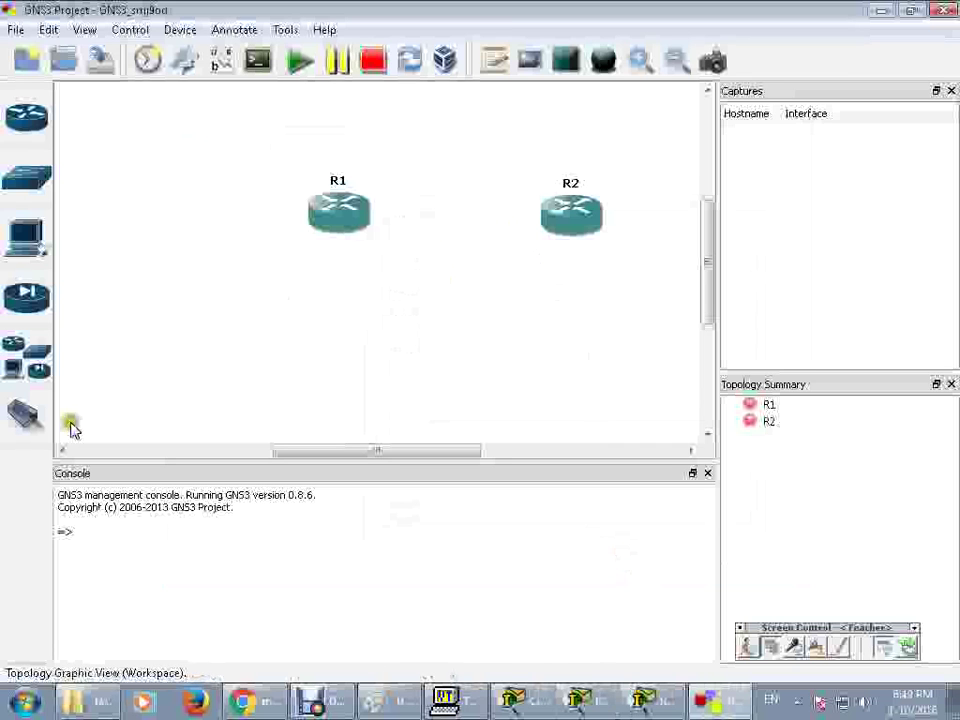
Link R1's s1/0 interface to R2's s1/1 interface and leave link mode
left_click(25, 412)
left_click(341, 212)
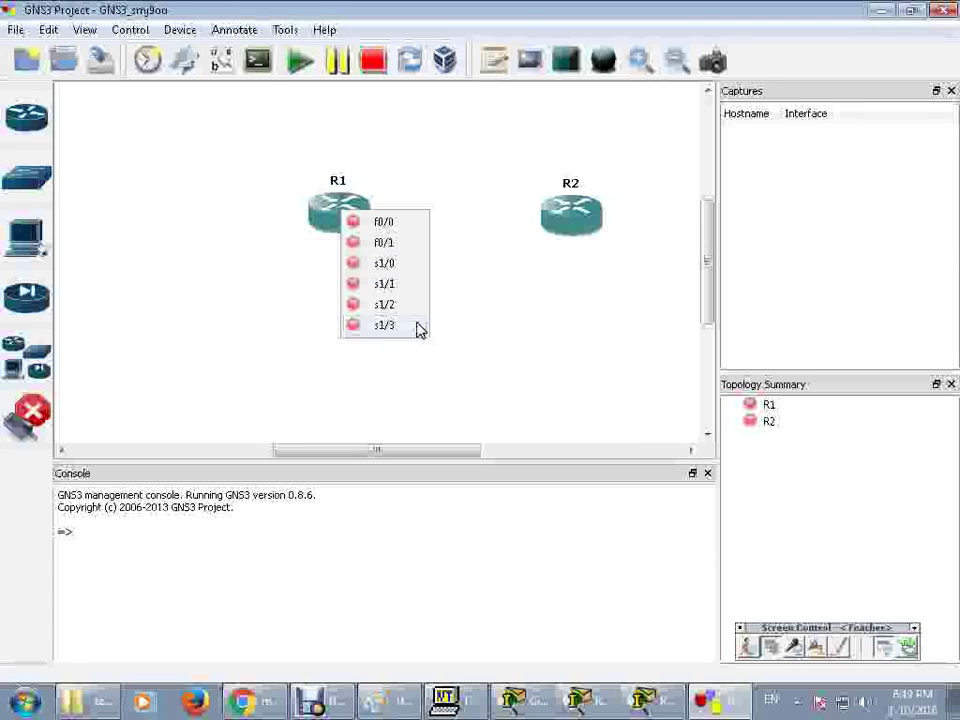
left_click(402, 260)
left_click(567, 224)
left_click(617, 300)
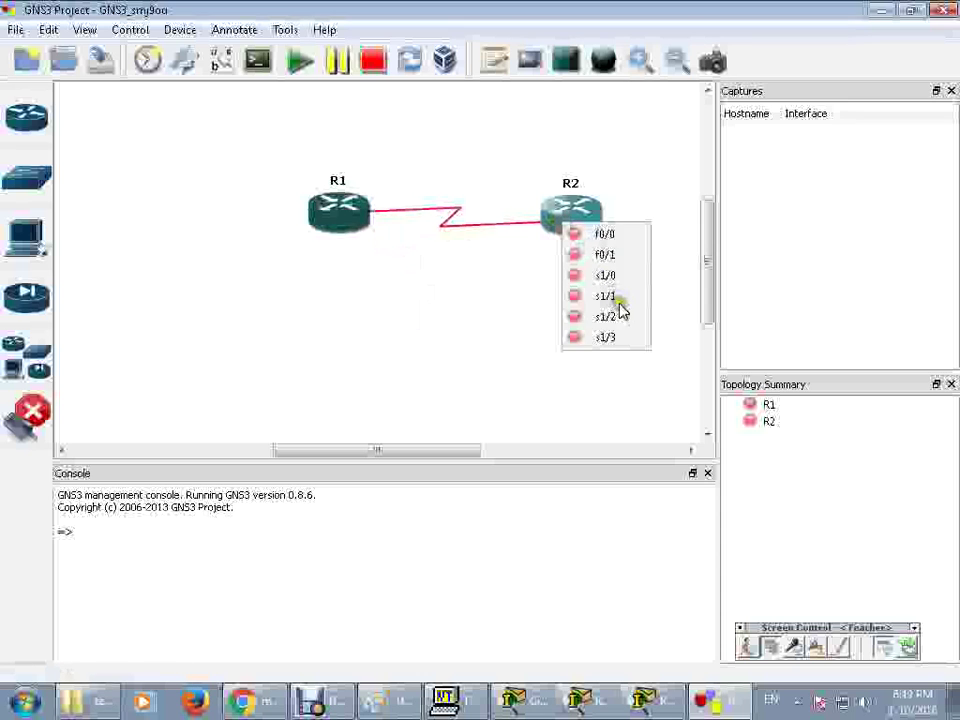
left_click(618, 302)
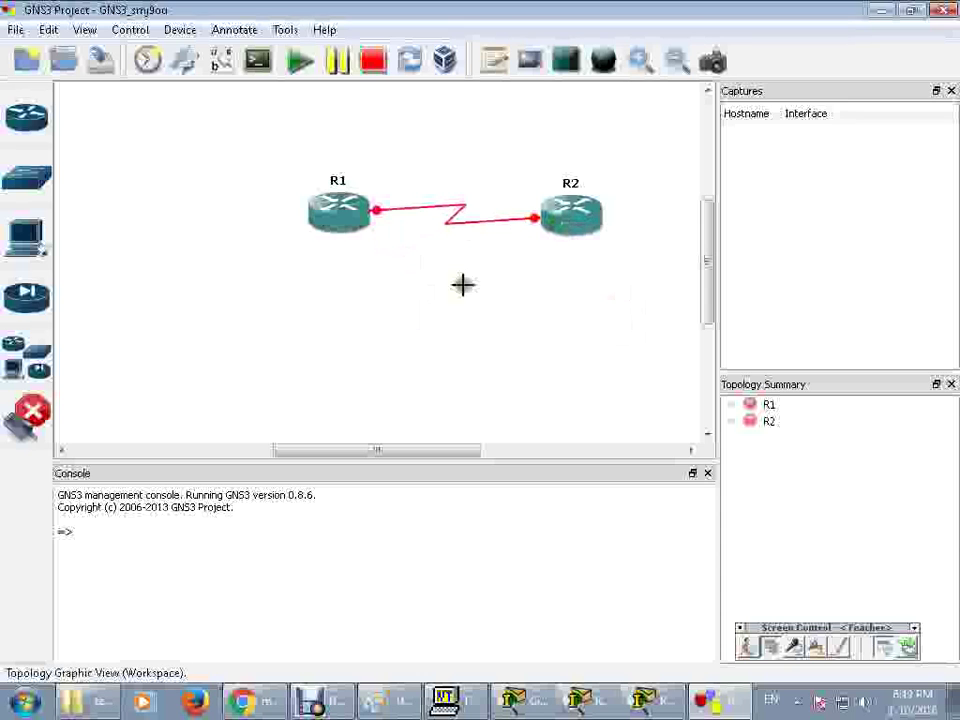
left_click(40, 420)
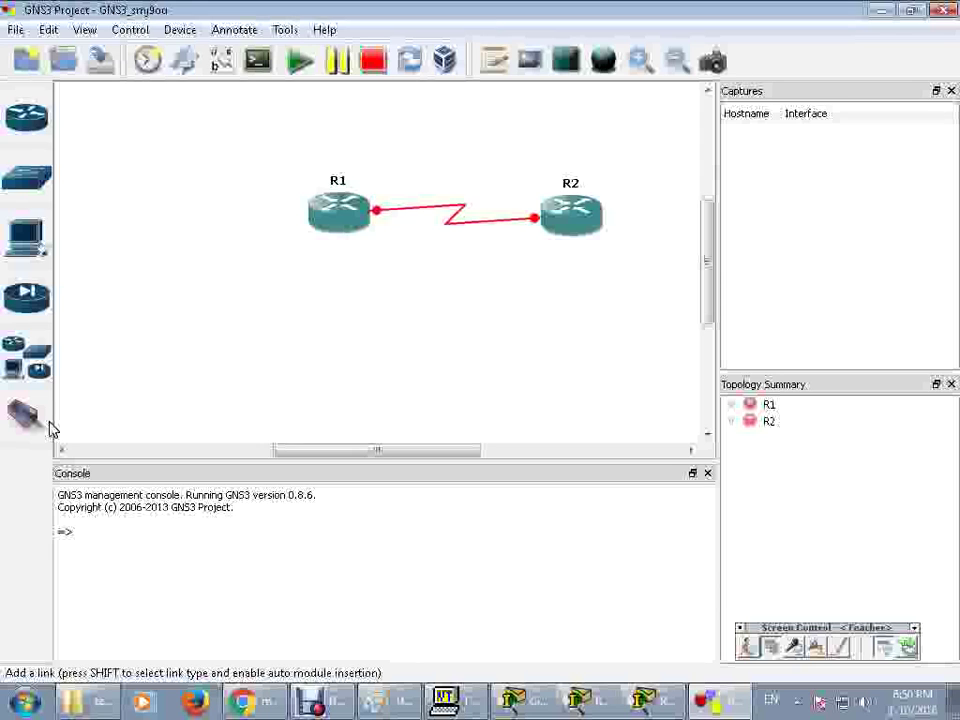
Examine which of R1's interfaces are in use in its link interface list, without adding a link
left_click(22, 414)
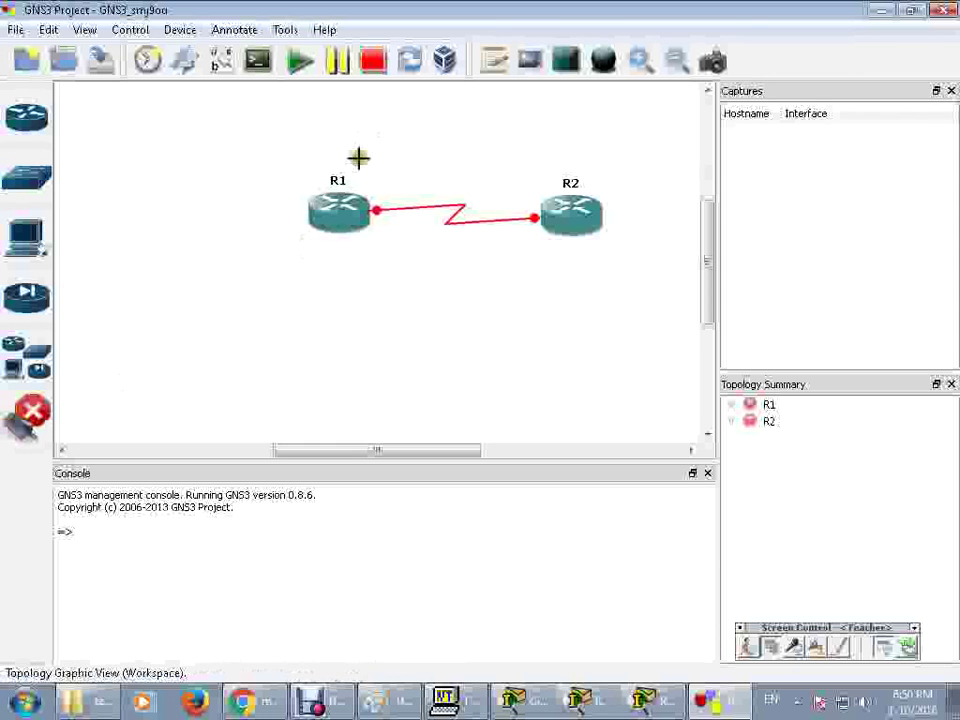
left_click(345, 207)
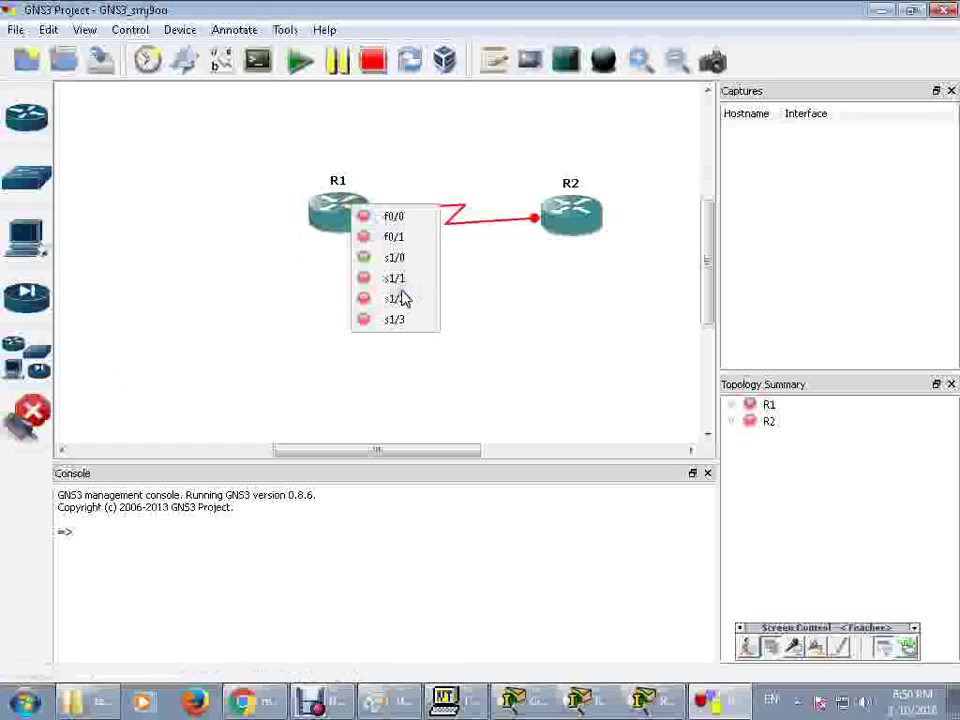
left_click(26, 412)
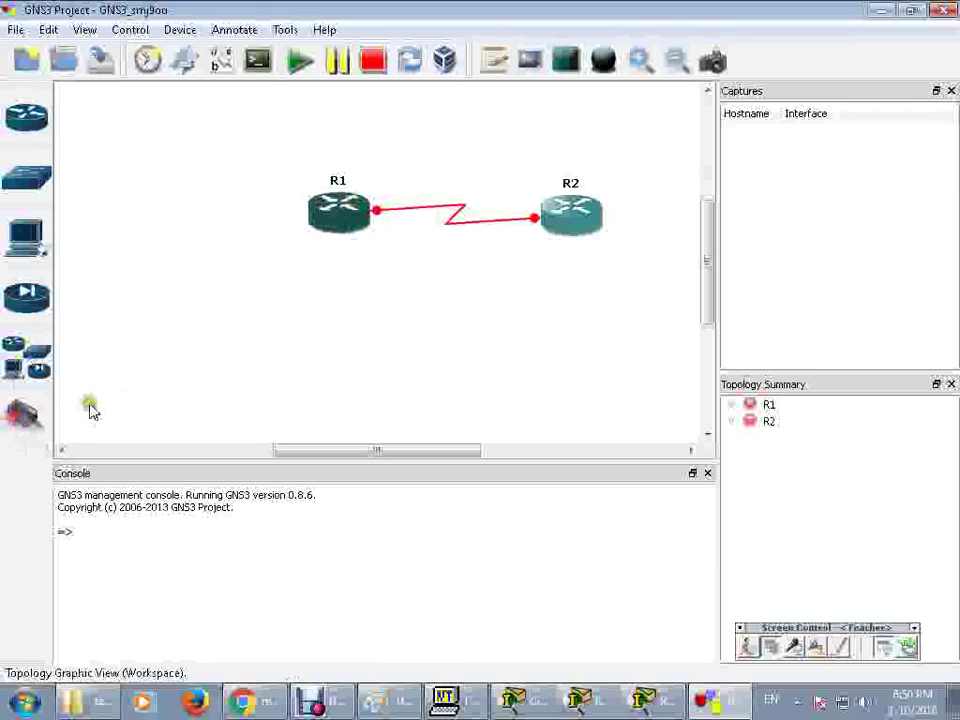